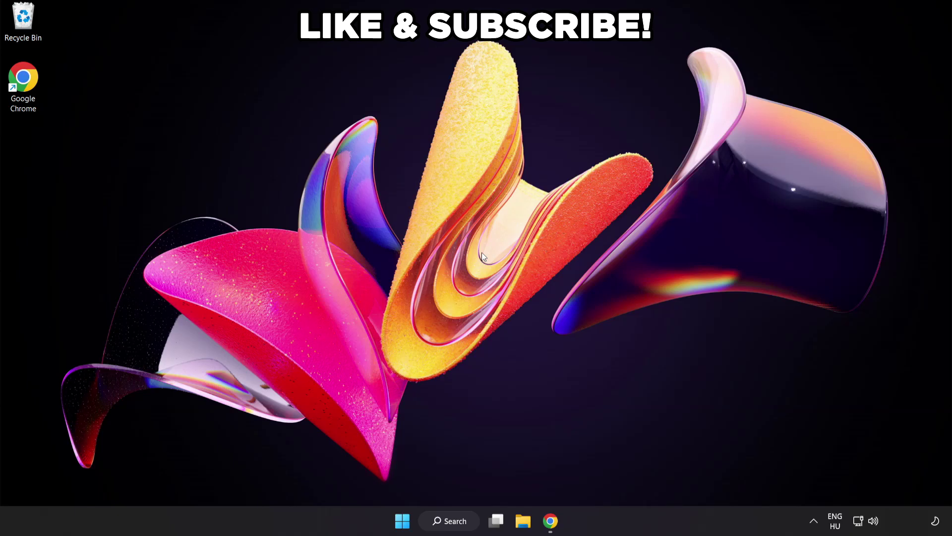
Search Windows for 'edit power plan'
left_click(459, 524)
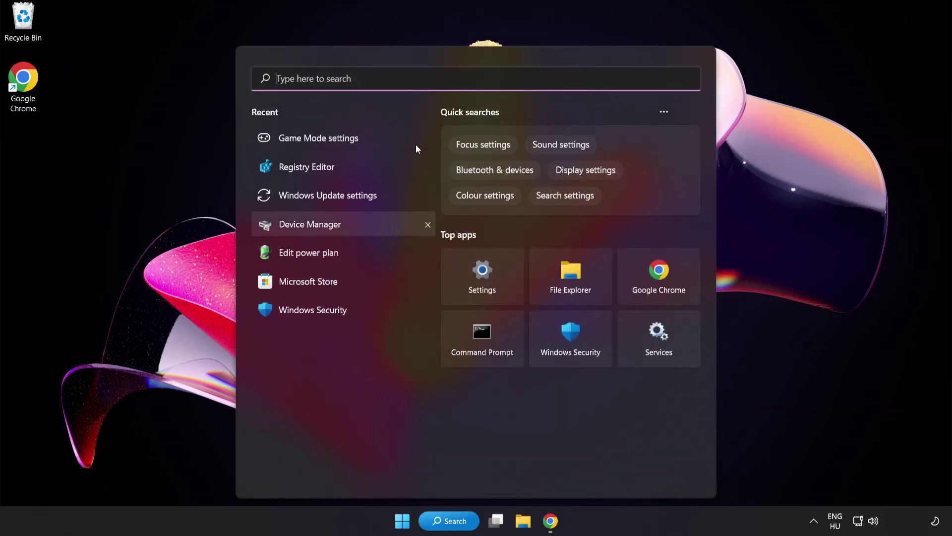
type("edit power p")
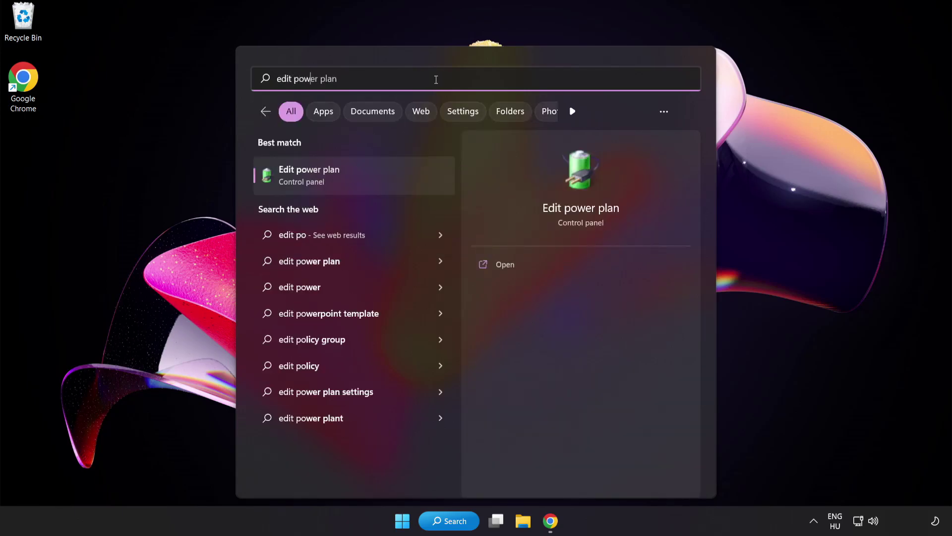
type("lan")
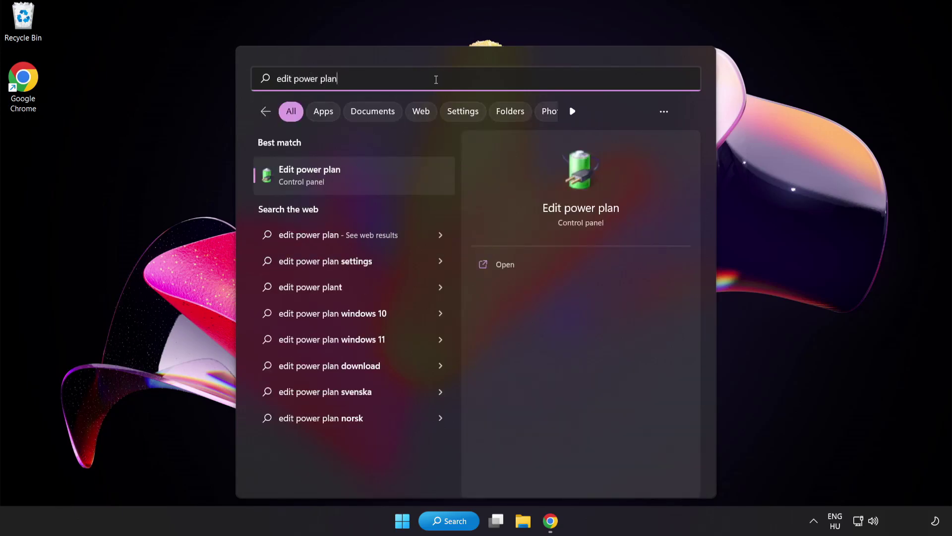
Switch the active power plan from Balanced to High performance, then close Power Options
left_click(386, 181)
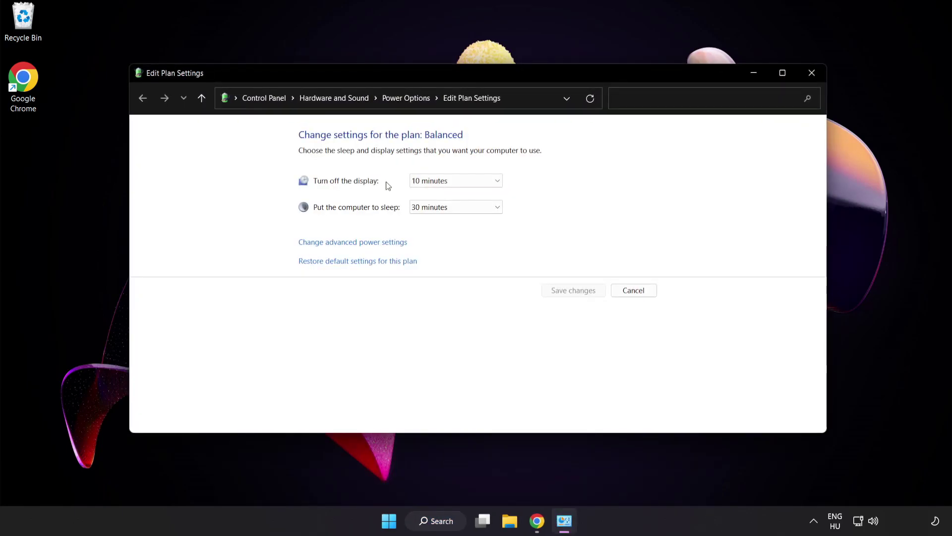
left_click(414, 99)
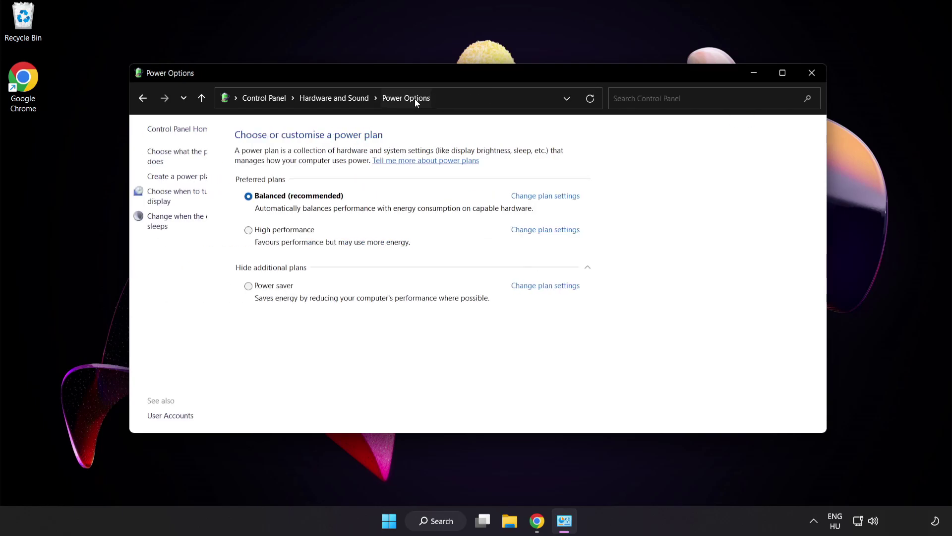
left_click(318, 234)
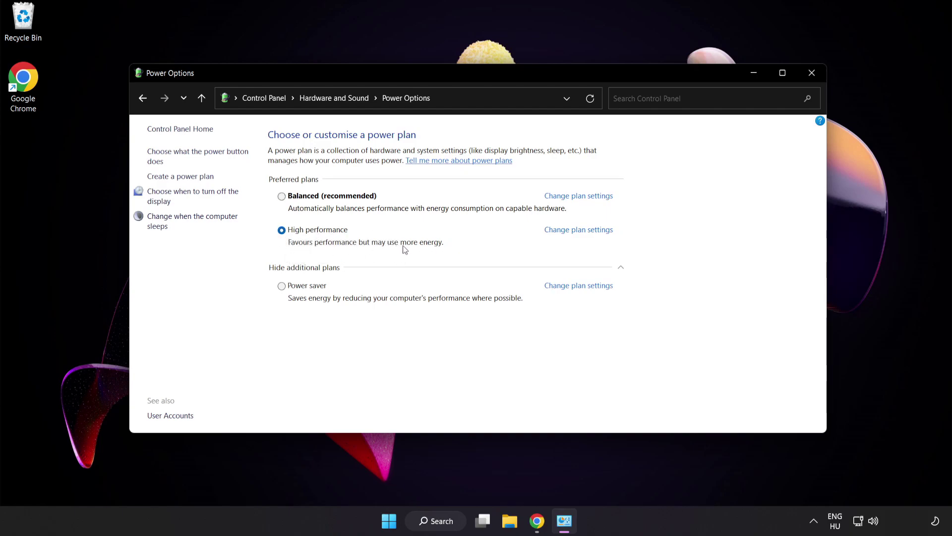
left_click(811, 73)
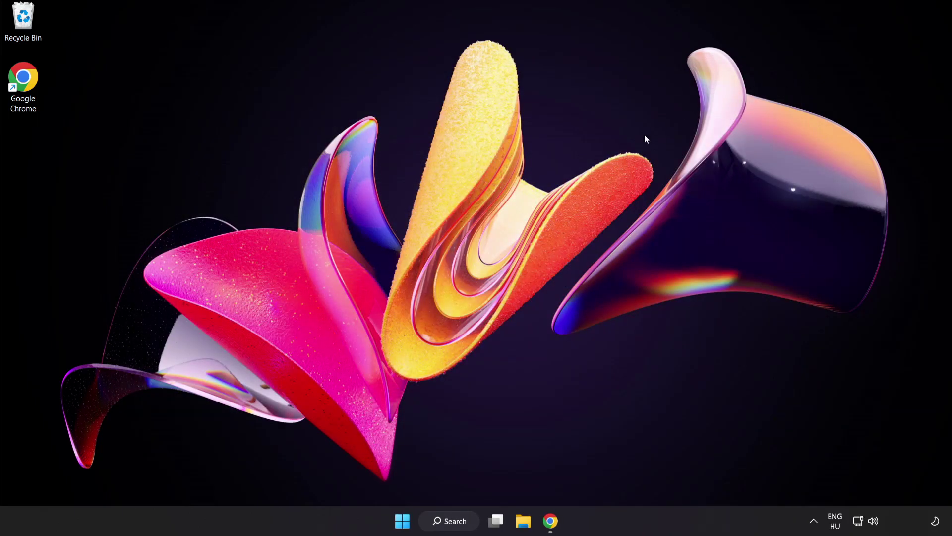
Open Device Manager by searching 'device manager' and center its window
left_click(456, 520)
type("device manager")
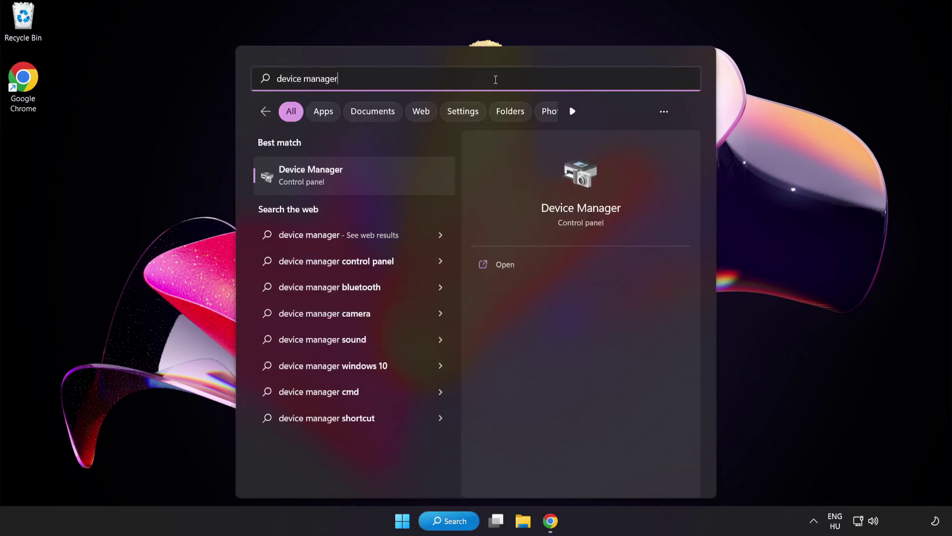
left_click(390, 182)
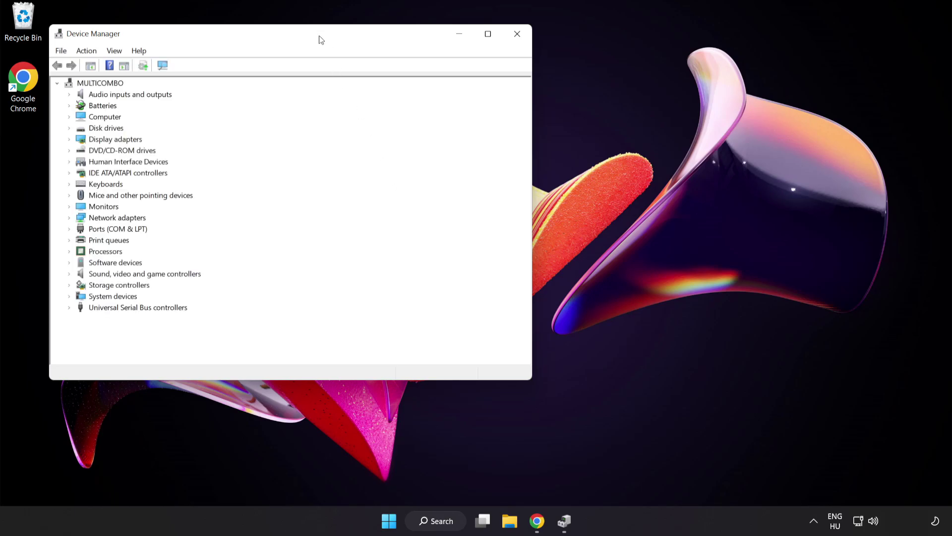
left_click_drag(321, 40, 483, 97)
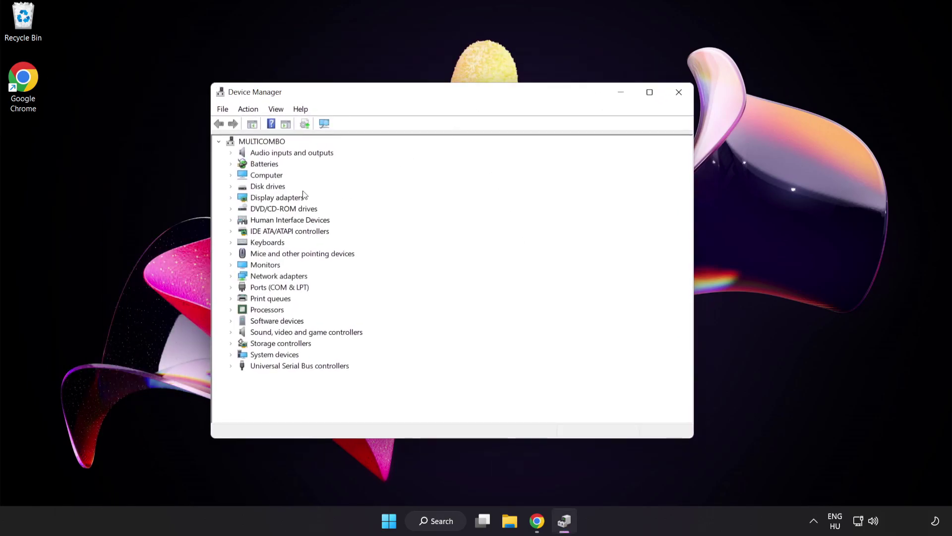
Expand Display adapters and start Update driver for the VMware SVGA 3D adapter
left_click(244, 201)
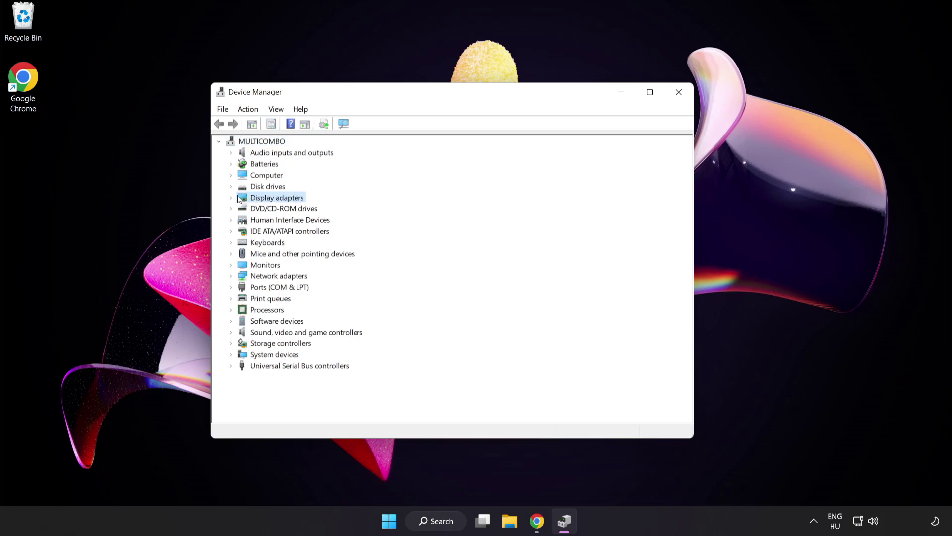
left_click(231, 198)
left_click(271, 209)
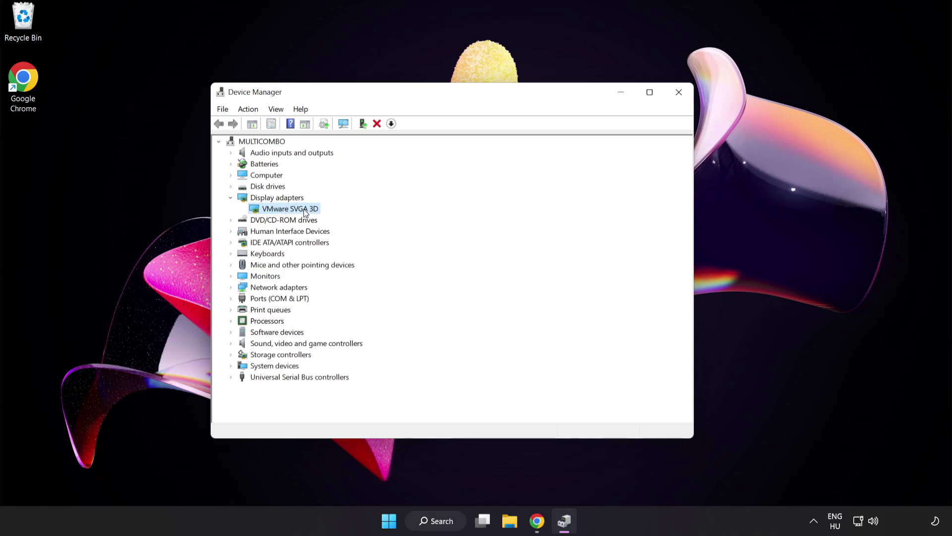
right_click(304, 209)
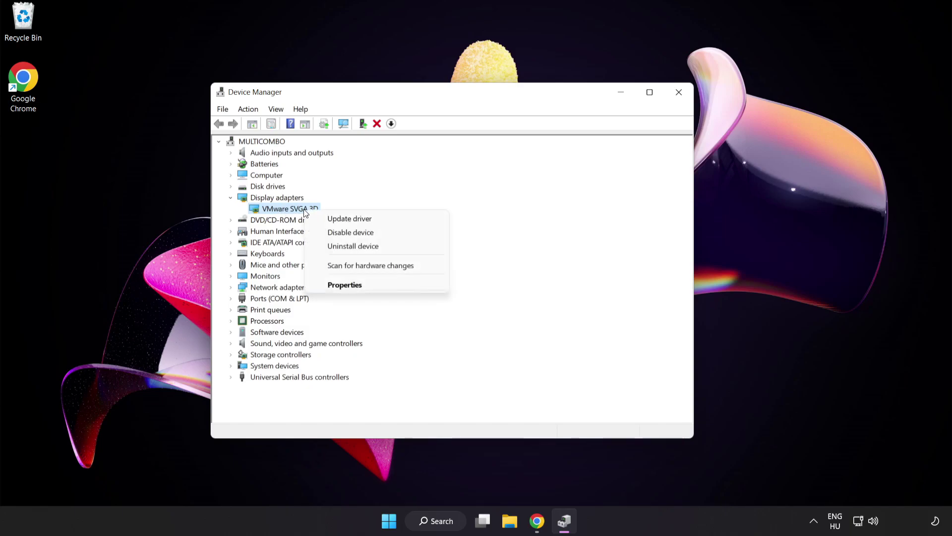
left_click(373, 219)
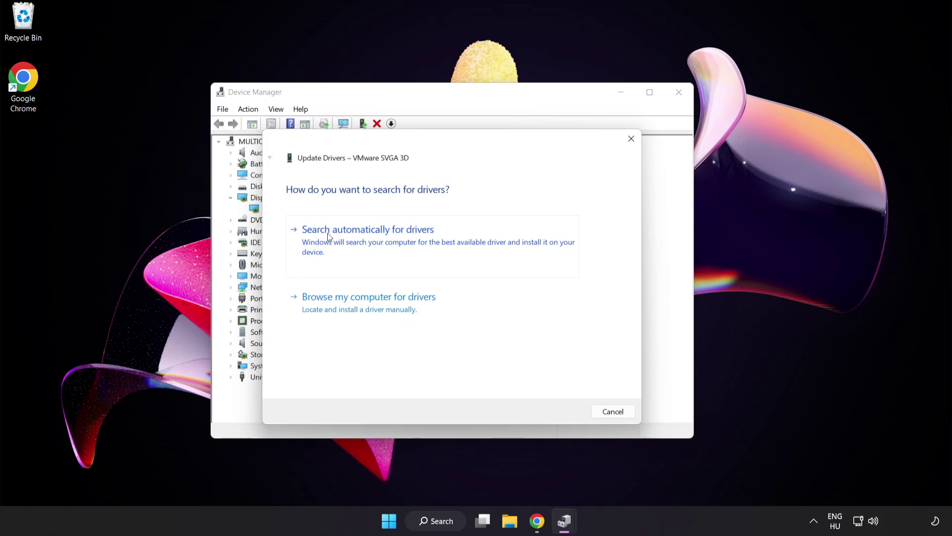
Search automatically for VMware SVGA 3D drivers, confirm the best one is installed, and close Device Manager
left_click(393, 238)
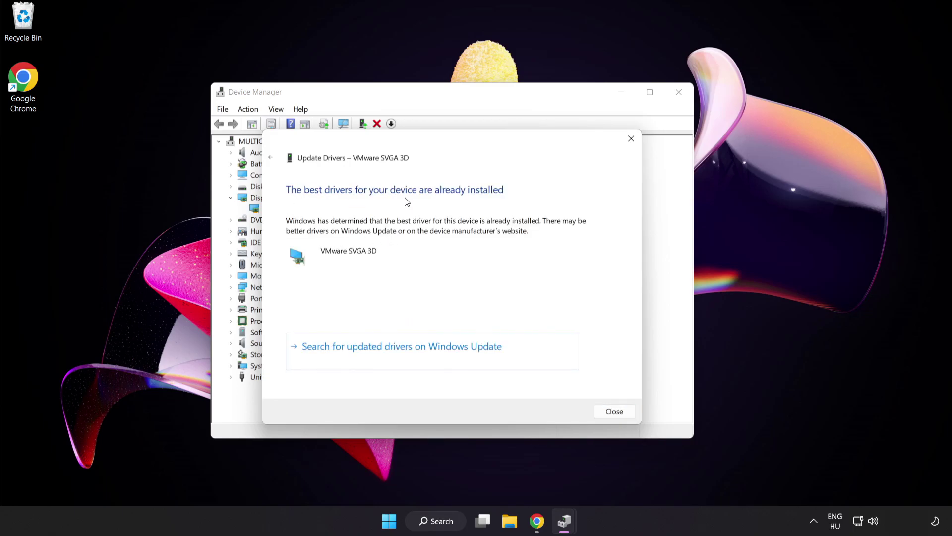
left_click(613, 412)
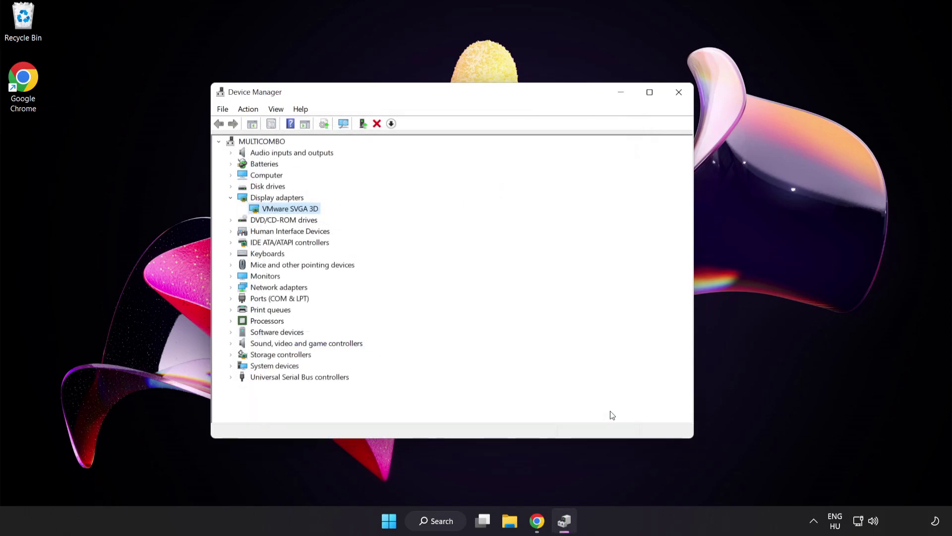
left_click(677, 92)
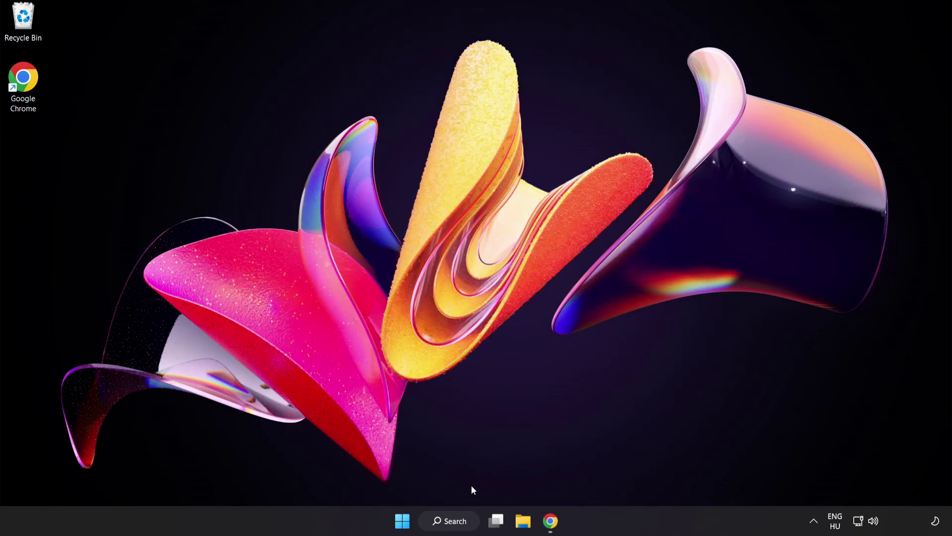
Open the Game Mode settings page from a search for 'game mode settings'
left_click(449, 521)
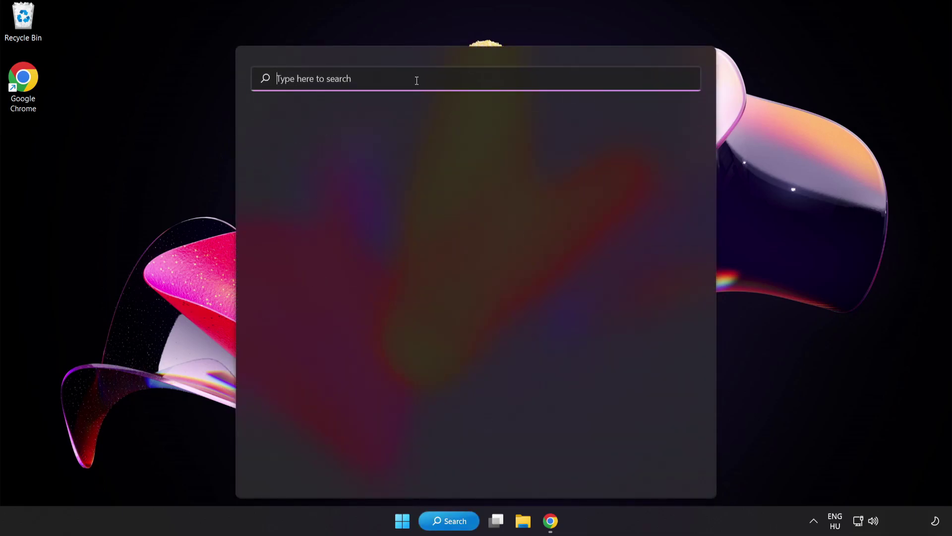
type("game mode settings")
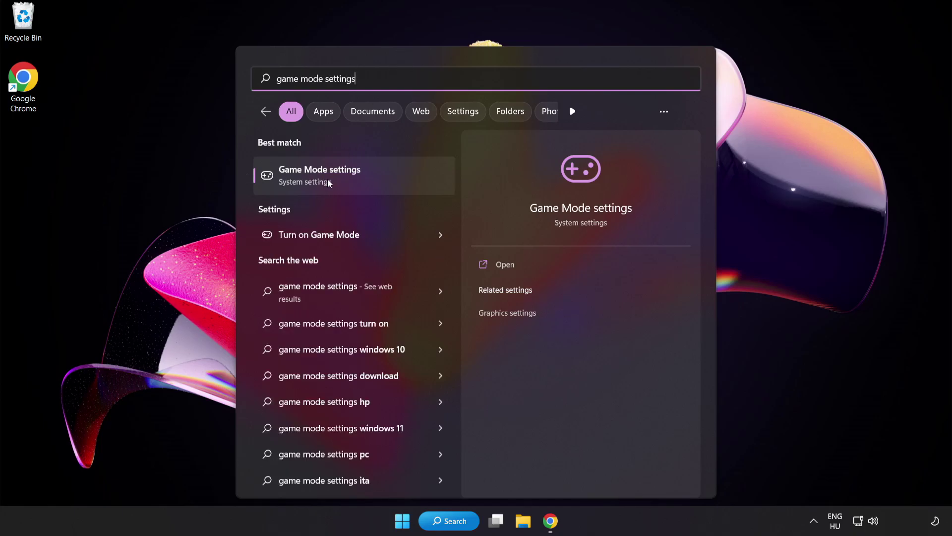
left_click(348, 181)
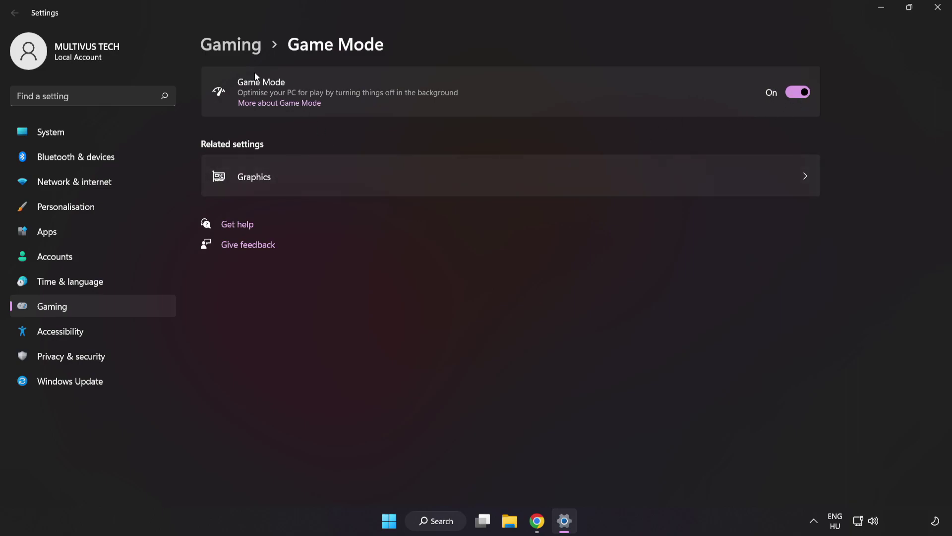
Confirm the Xbox Game Bar controller-button toggle is Off, then close Settings
left_click(235, 48)
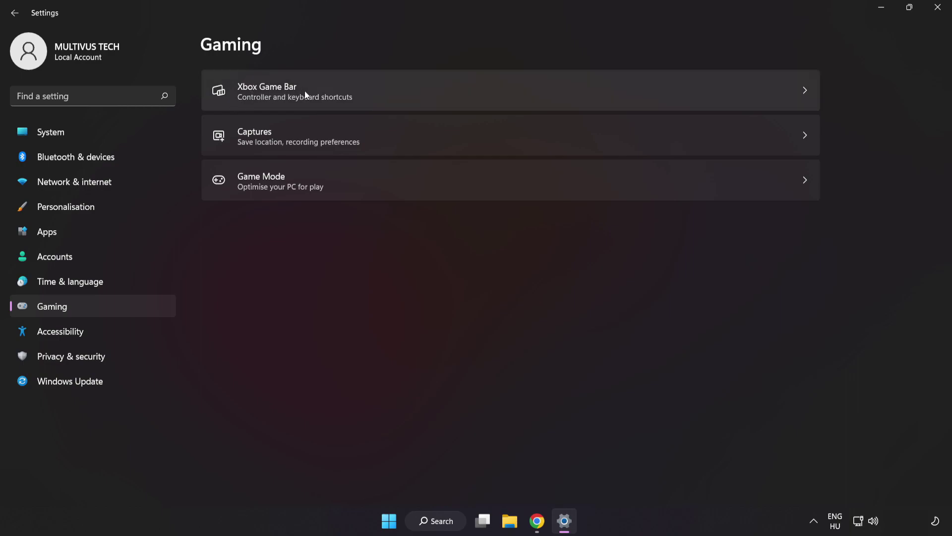
left_click(687, 85)
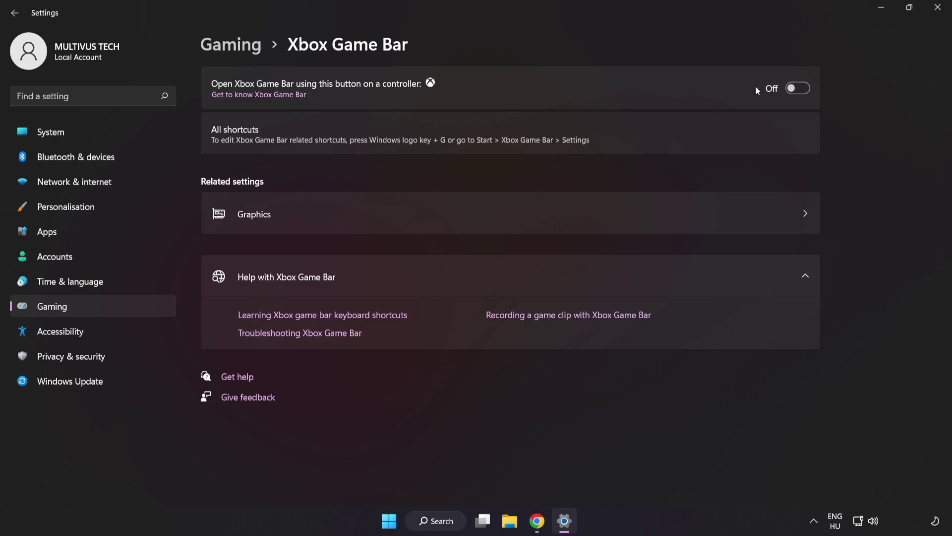
left_click(939, 9)
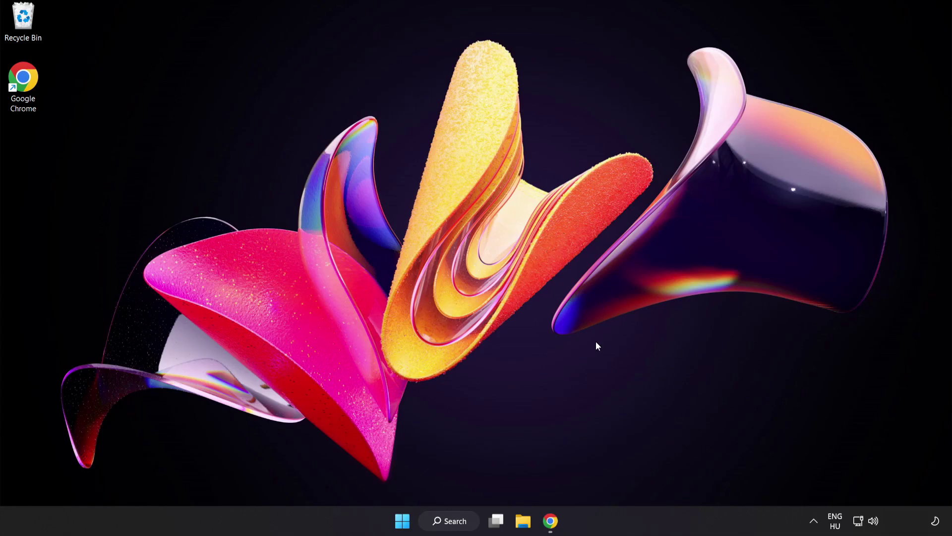
Open Task Manager from the Start right-click menu and end the Google Chrome process group
right_click(400, 526)
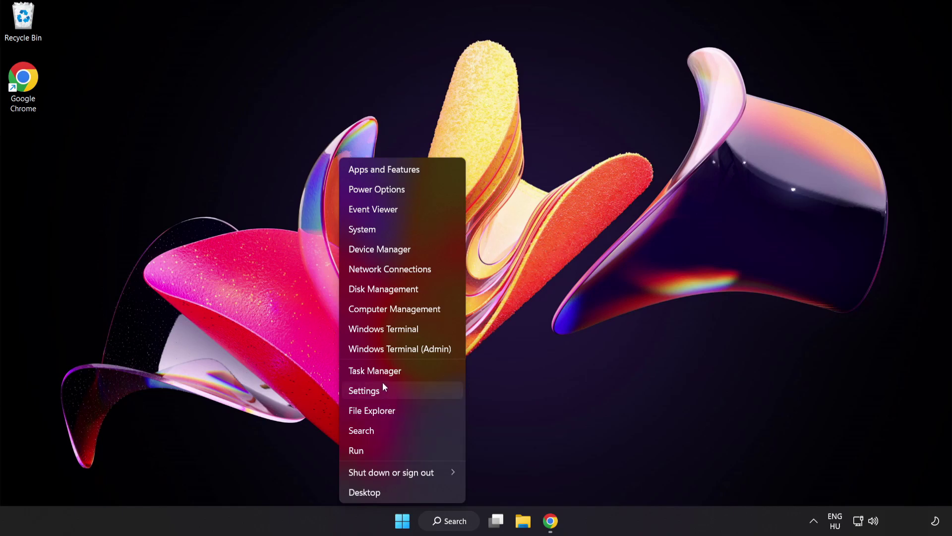
left_click(409, 370)
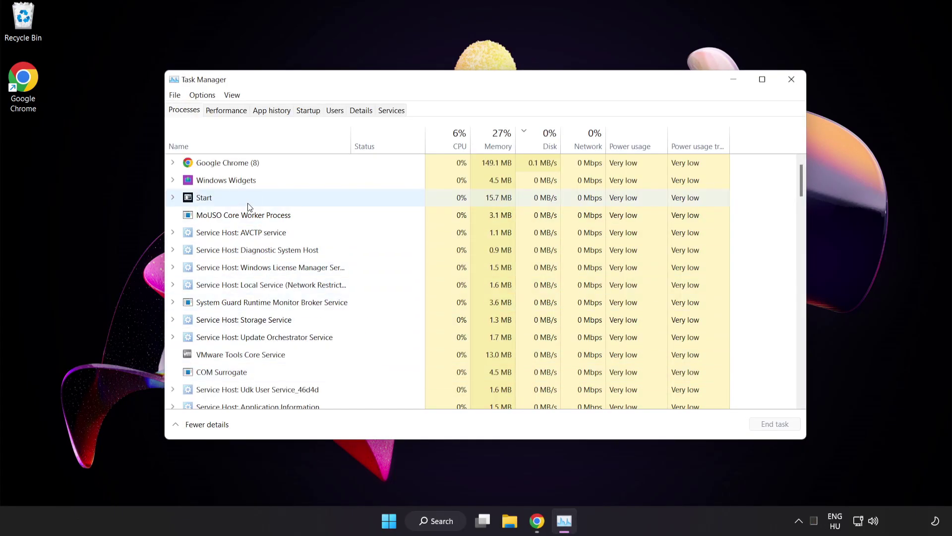
left_click(243, 165)
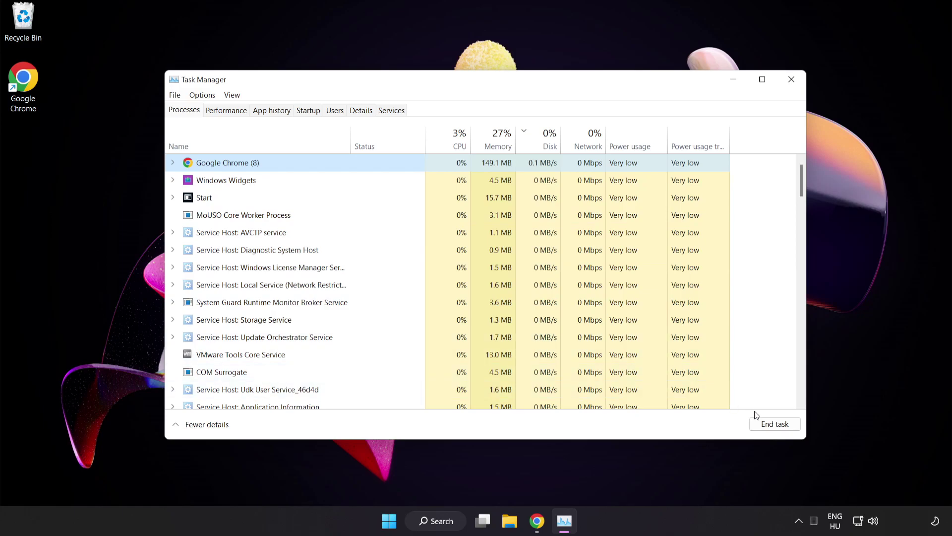
left_click(770, 425)
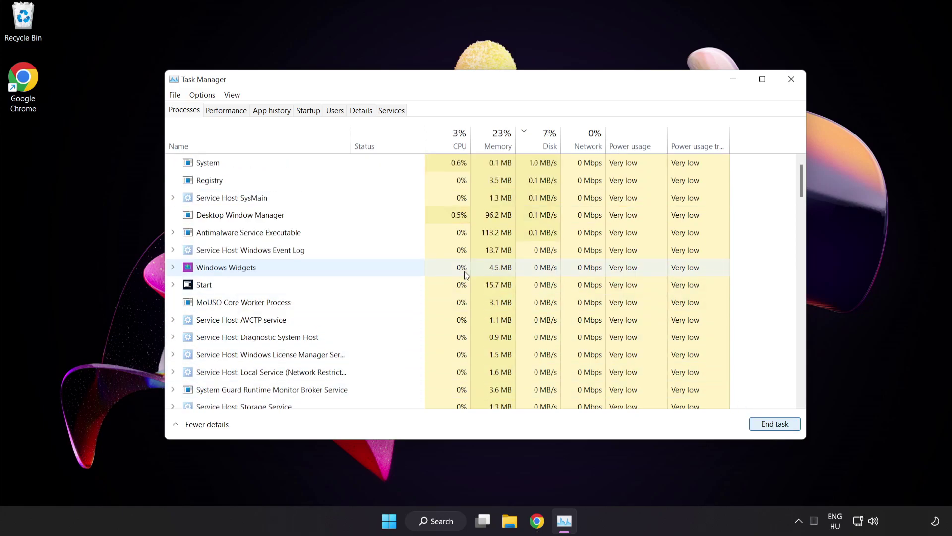
left_click_drag(801, 179, 790, 144)
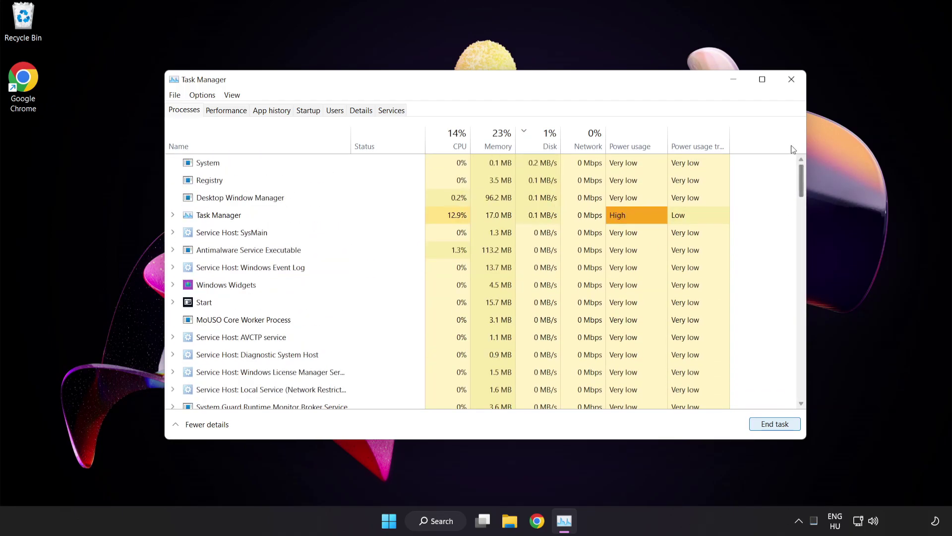
Disable Cortana, Phone Link and Terminal as startup apps, then close Task Manager
left_click(310, 111)
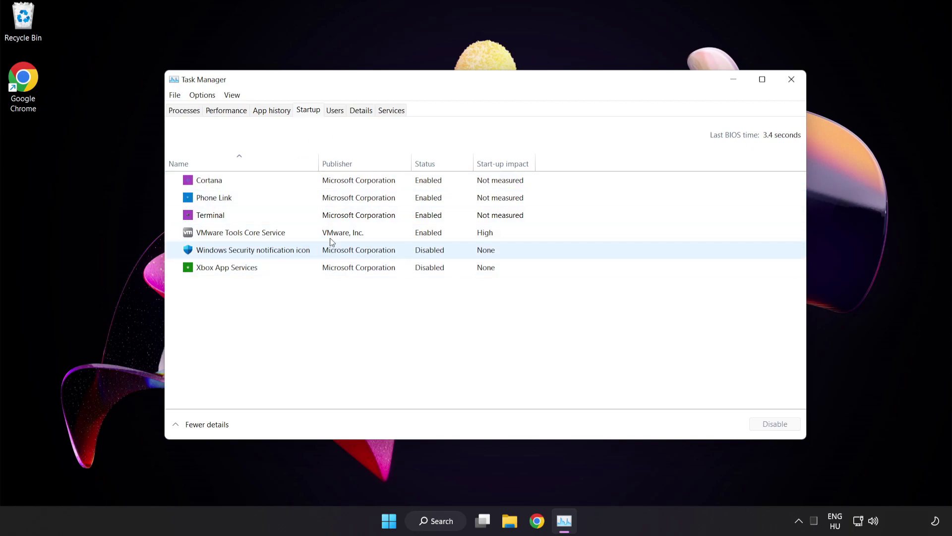
left_click(334, 186)
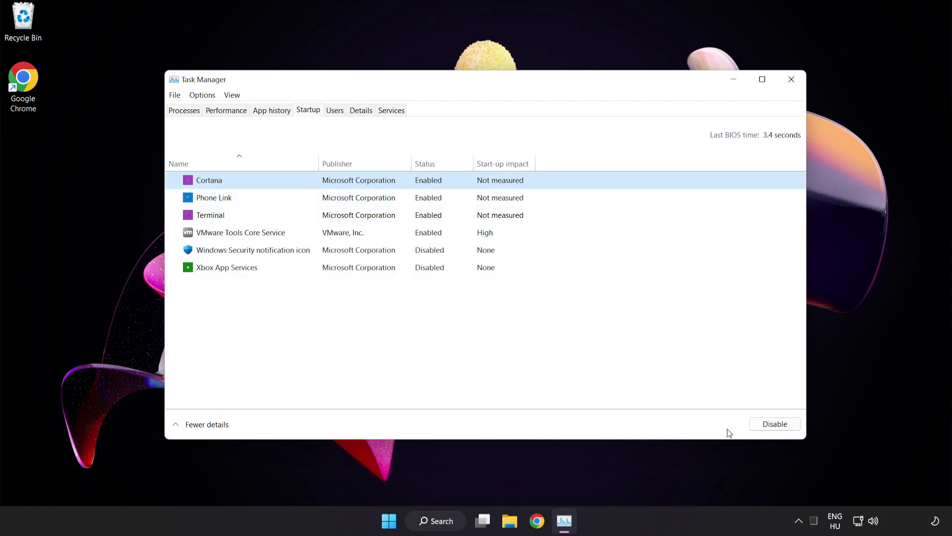
left_click(776, 425)
left_click(278, 200)
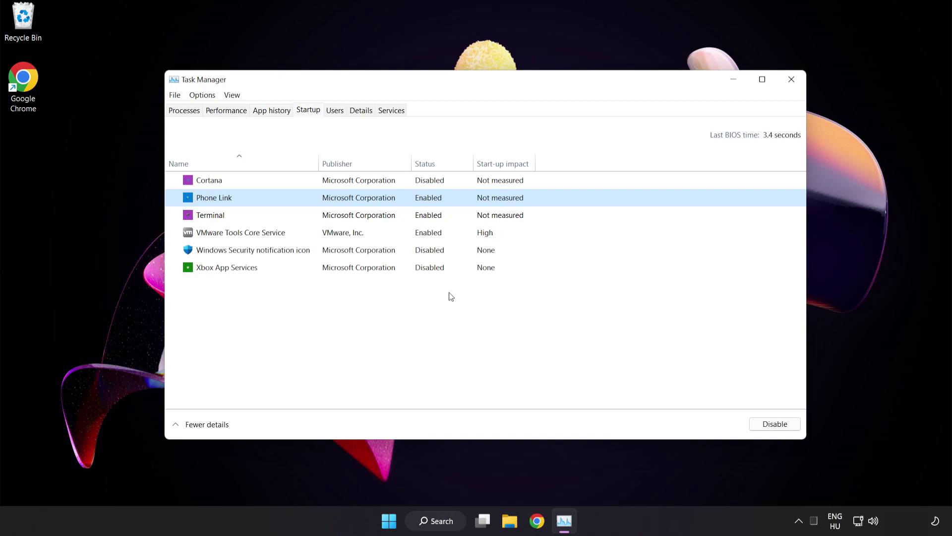
left_click(773, 424)
left_click(380, 219)
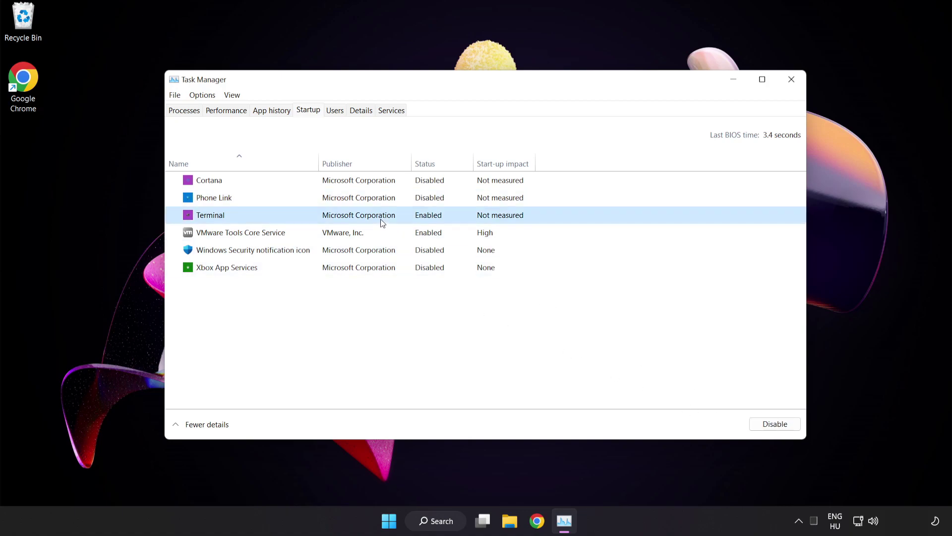
left_click(775, 422)
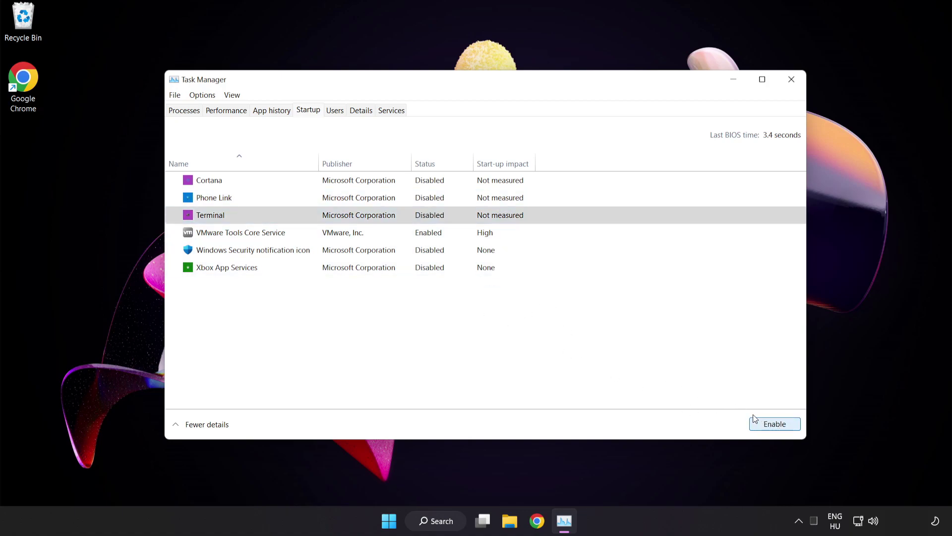
left_click(791, 80)
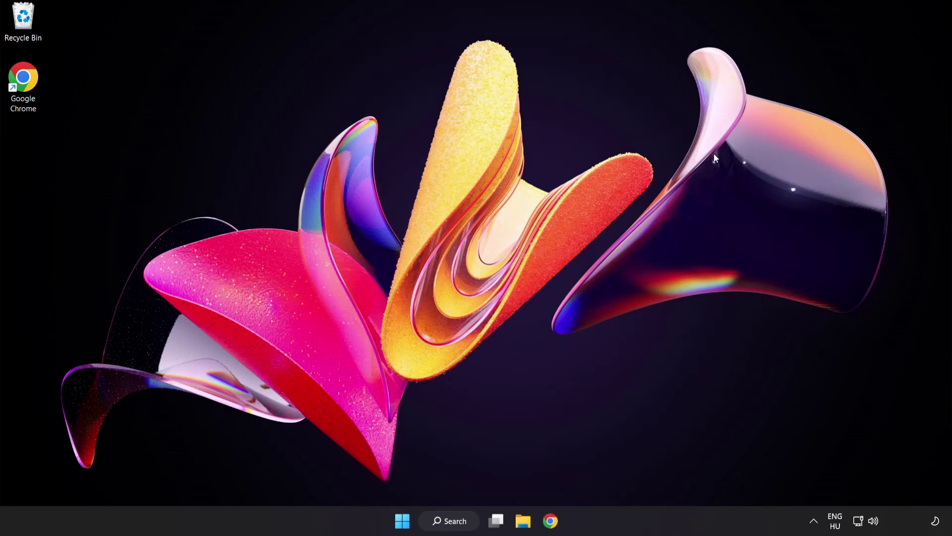
Run Check for updates in Windows Update via a search for 'update', then close Settings
left_click(453, 520)
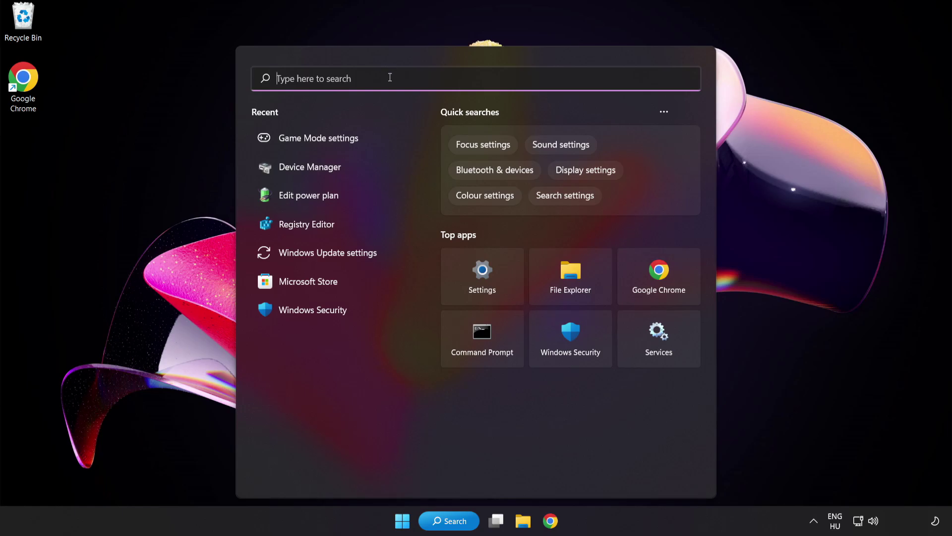
type("update")
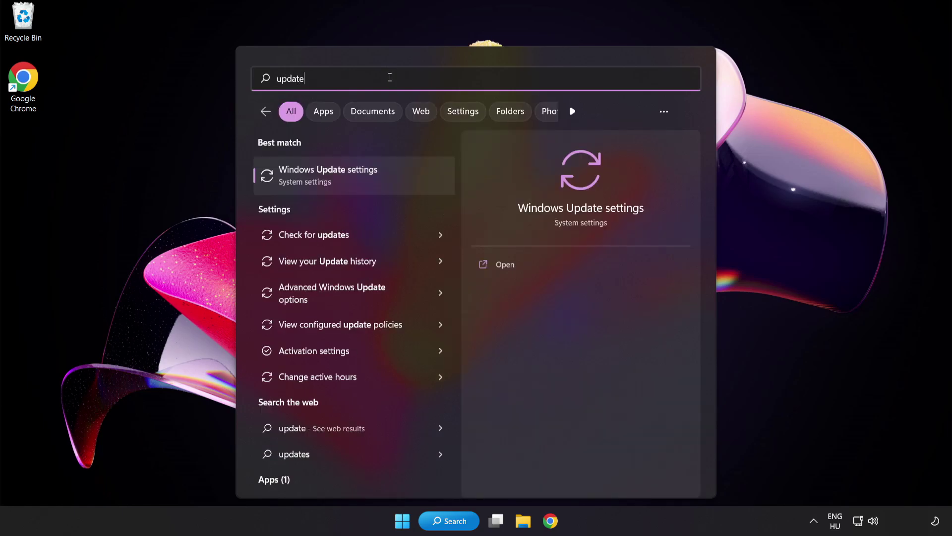
left_click(391, 175)
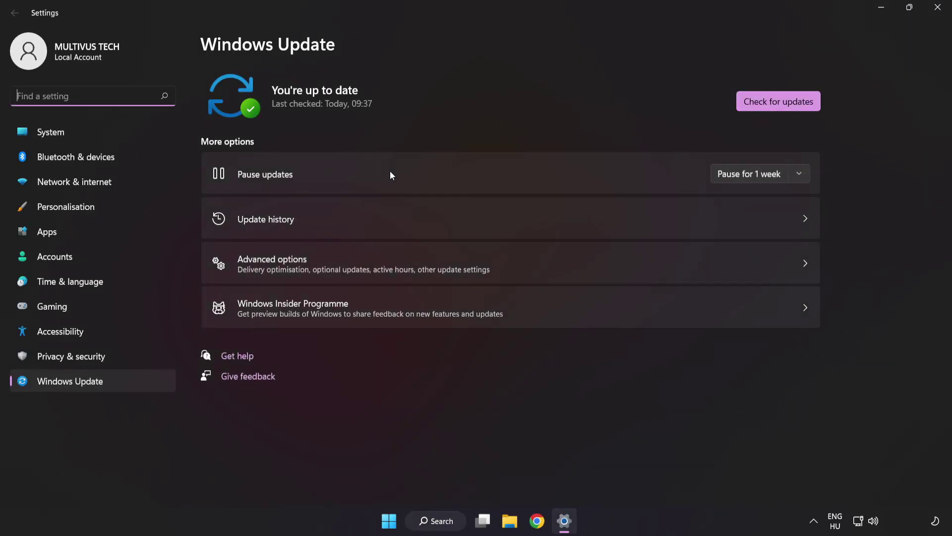
left_click(778, 106)
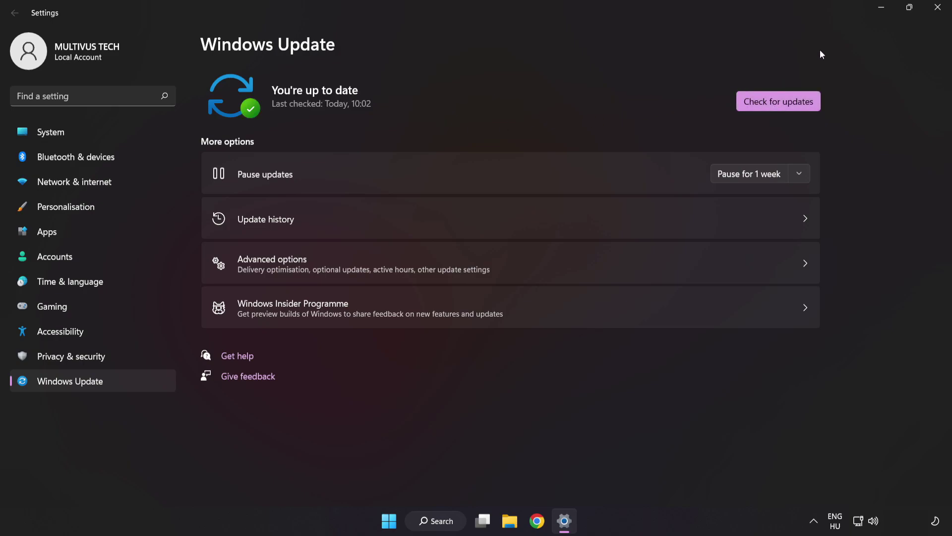
left_click(937, 8)
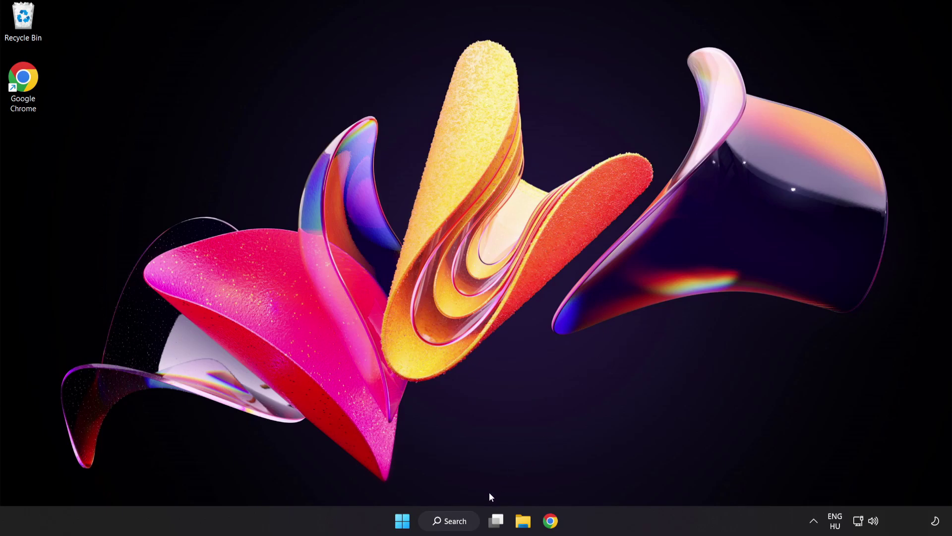
Launch regedit and navigate to HKEY_CURRENT_USER\System\GameConfigStore to view its GameDVR values
left_click(458, 523)
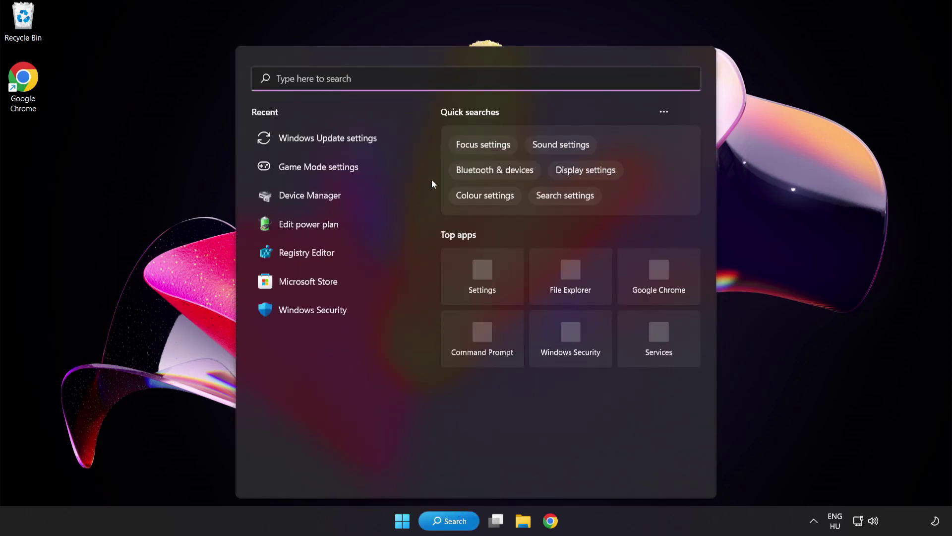
type("regedit")
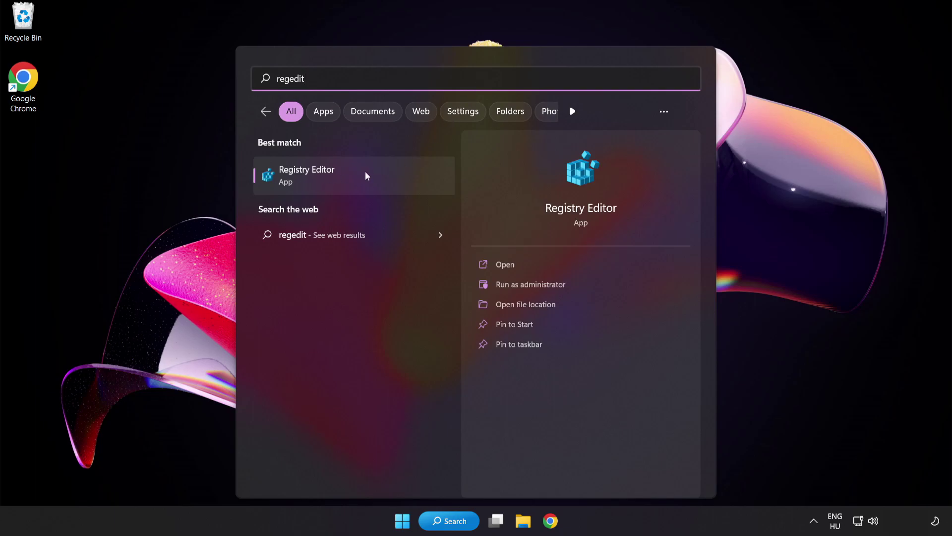
left_click(366, 172)
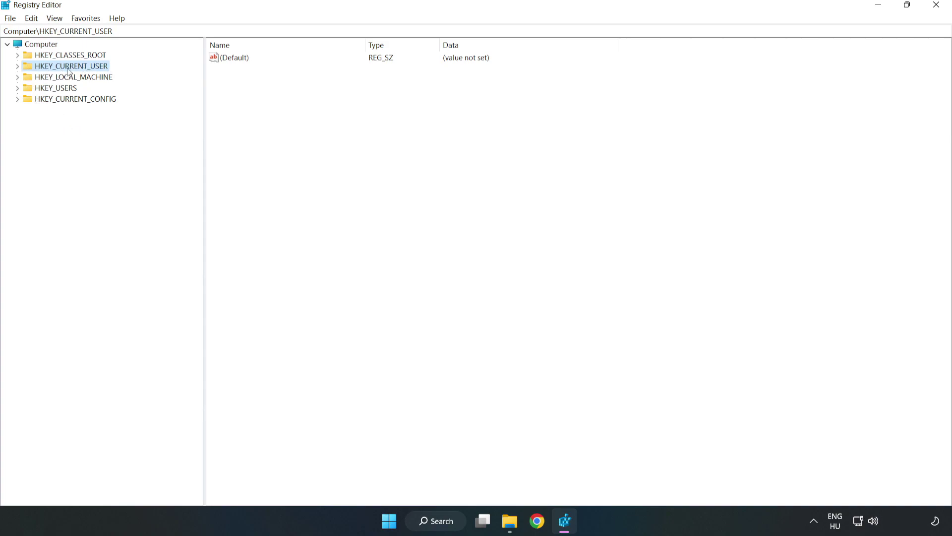
left_click(18, 66)
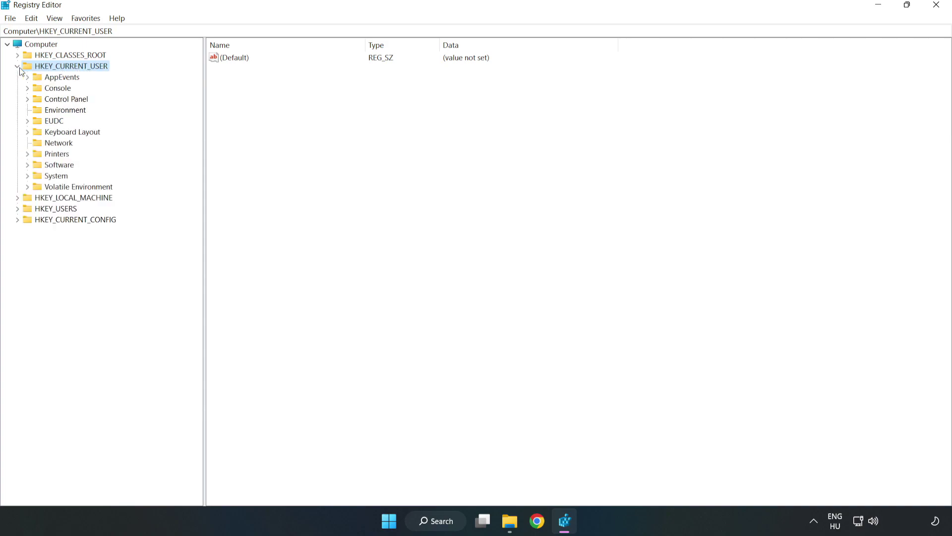
left_click(27, 176)
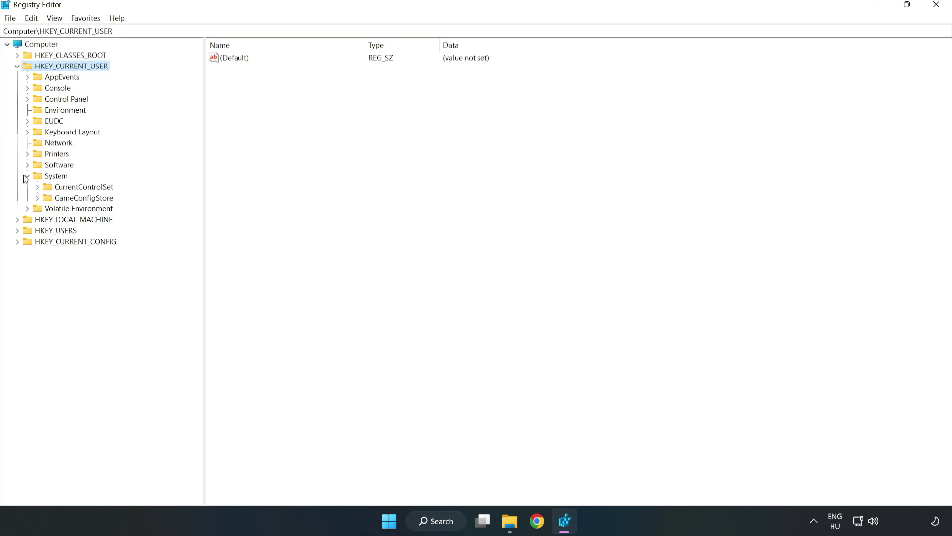
left_click(80, 201)
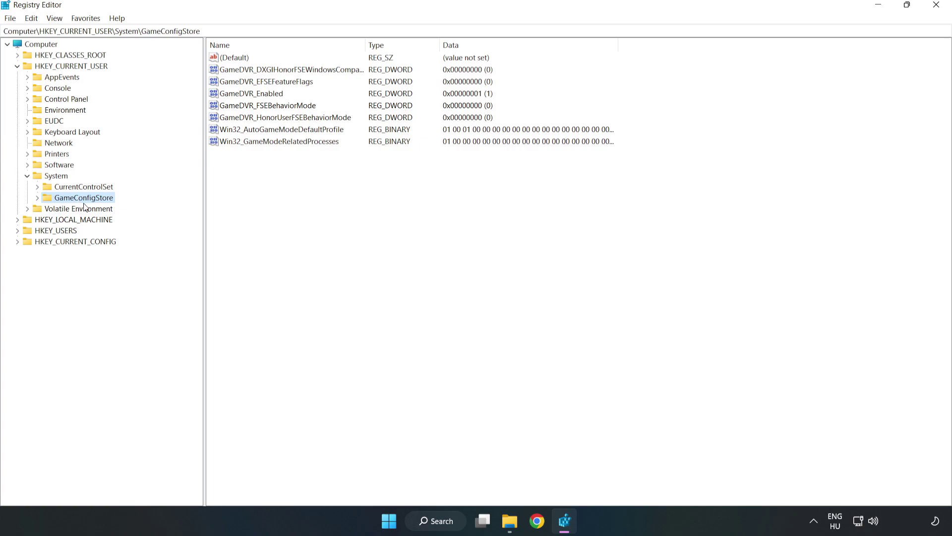
Change the GameDVR_Enabled DWORD under GameConfigStore from 1 to 0
left_click(234, 96)
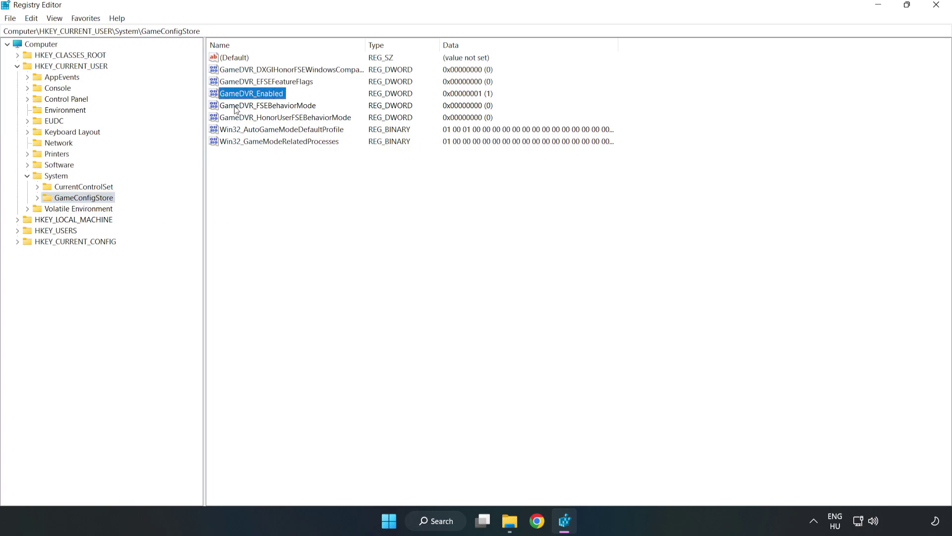
right_click(260, 97)
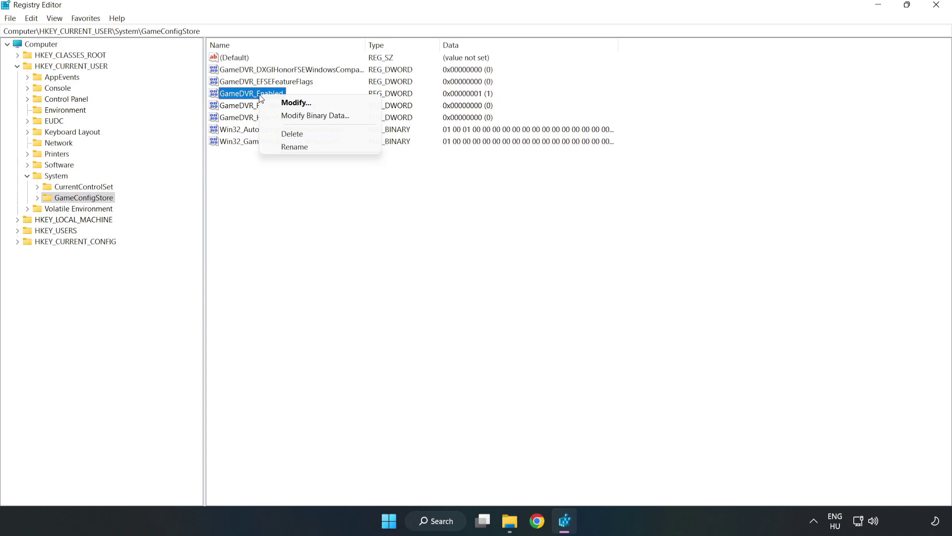
left_click(302, 103)
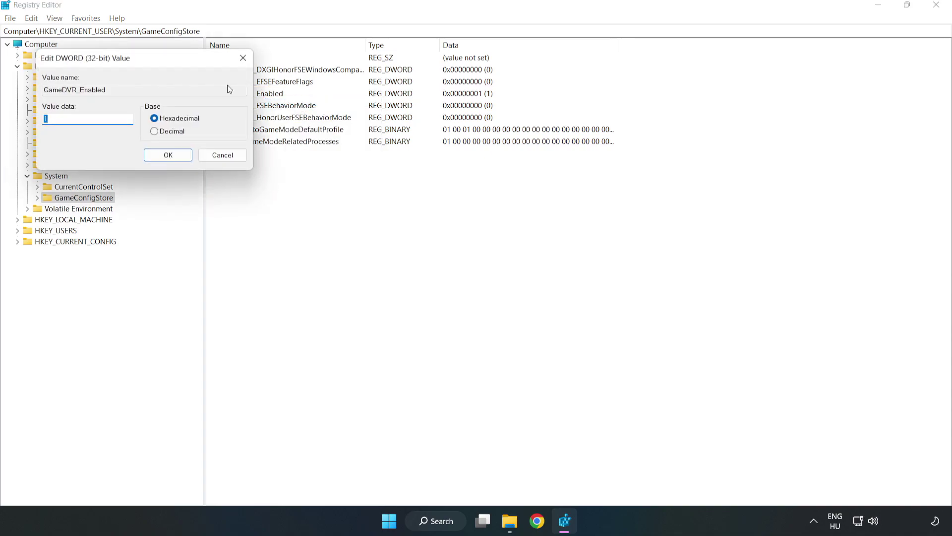
left_click_drag(191, 67, 531, 202)
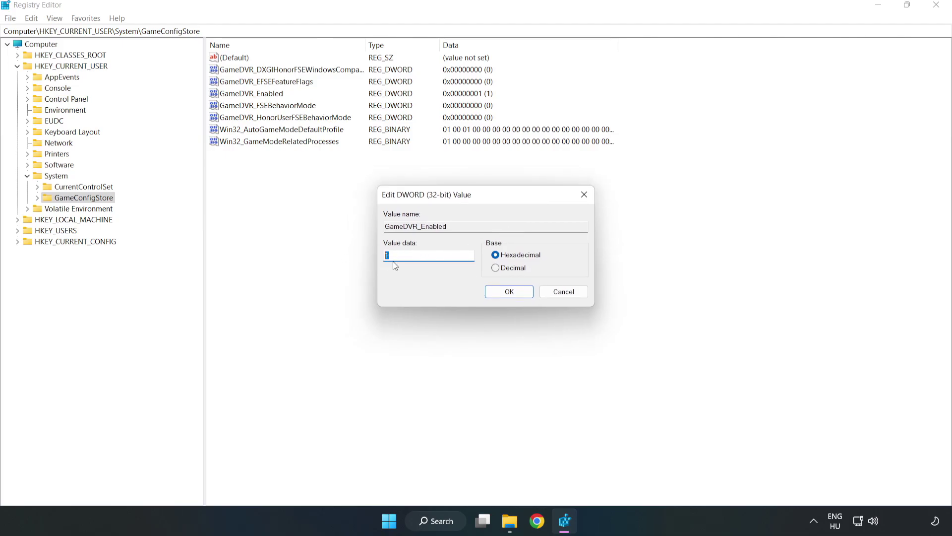
type("0")
left_click(510, 293)
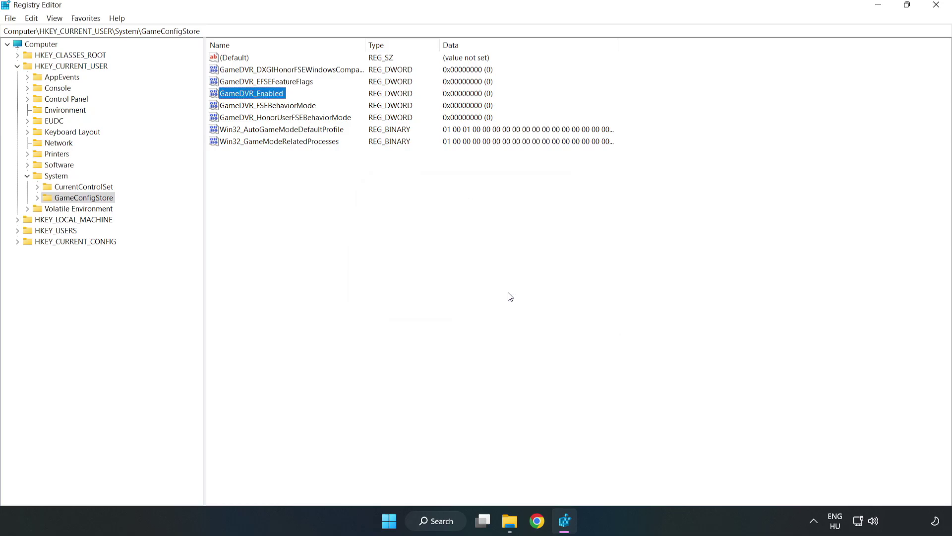
Collapse HKEY_CURRENT_USER and browse HKEY_LOCAL_MACHINE\SOFTWARE\Microsoft\PolicyManager\default\ApplicationManagement\AllowGameDVR
left_click(17, 67)
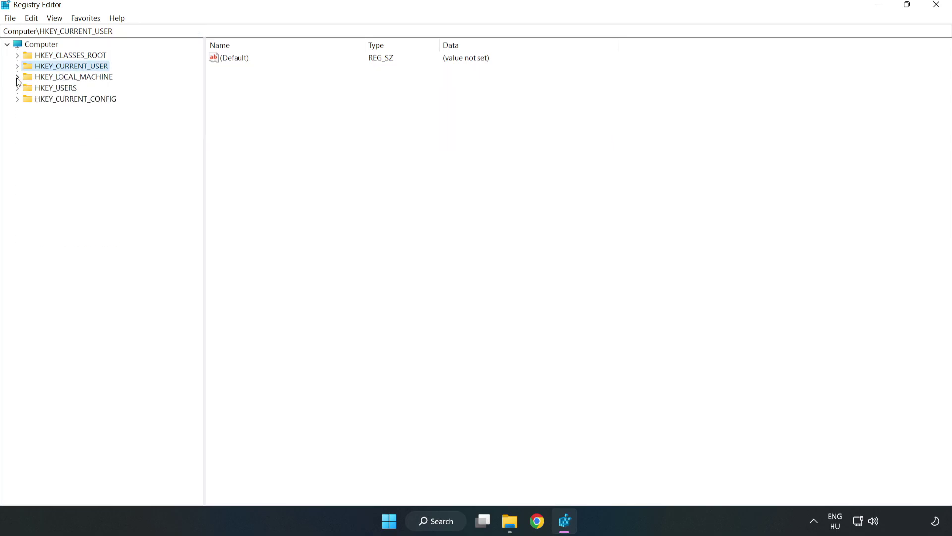
left_click(18, 77)
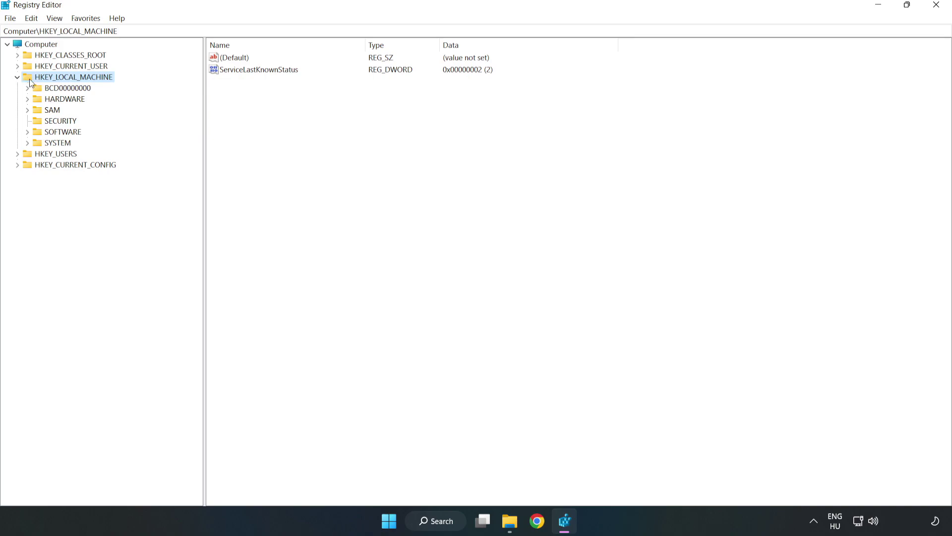
left_click(28, 132)
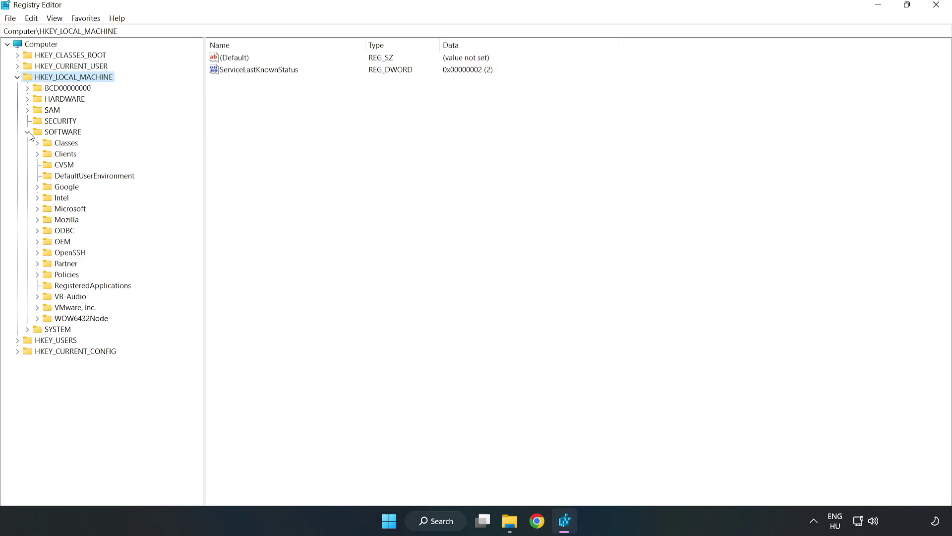
left_click(38, 210)
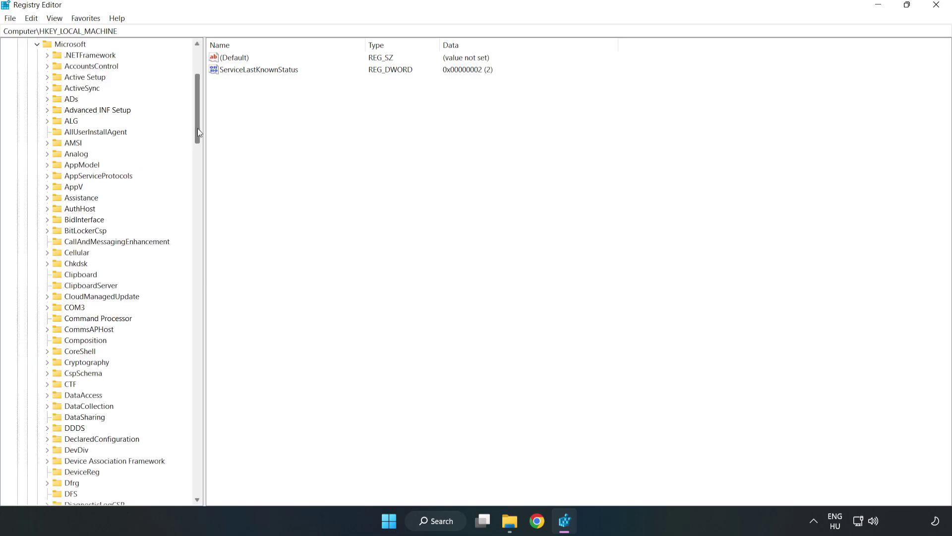
left_click_drag(198, 128, 214, 351)
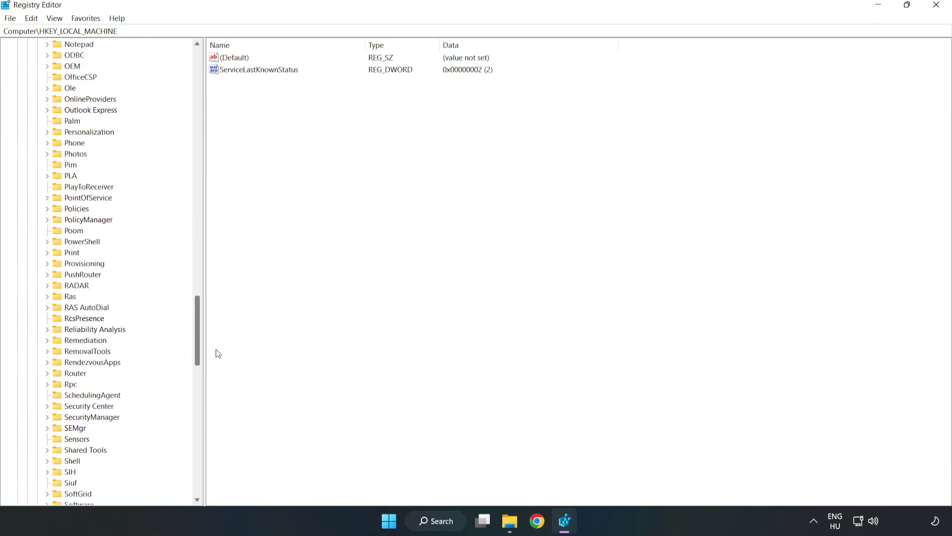
left_click(47, 220)
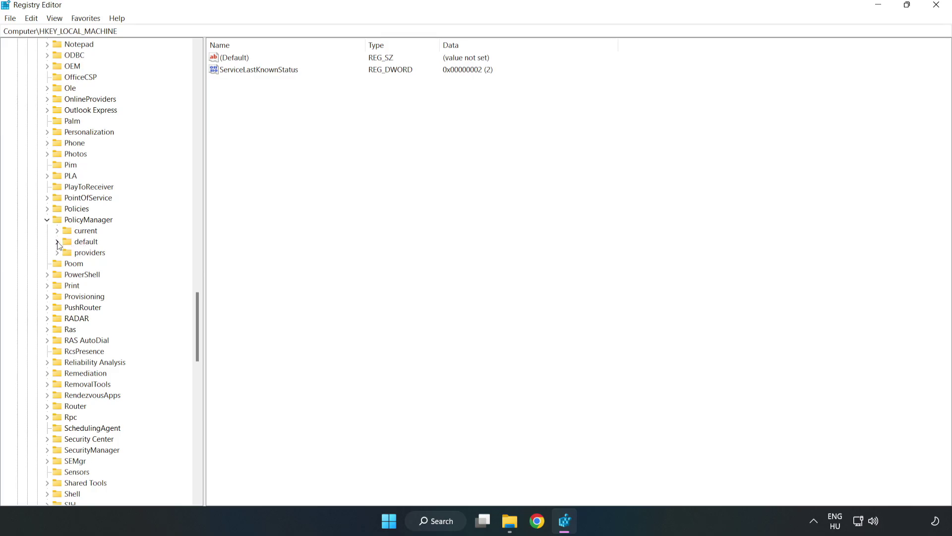
left_click(58, 242)
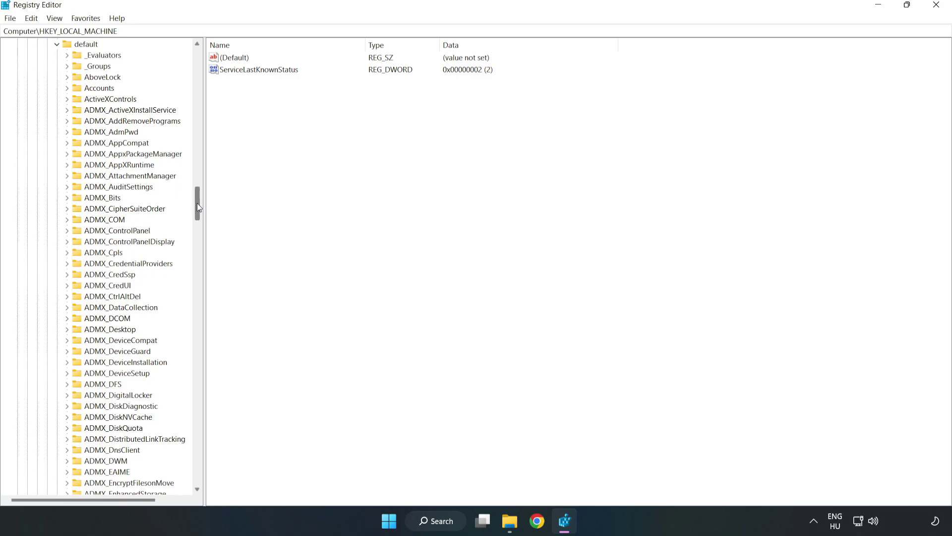
left_click_drag(198, 204, 193, 316)
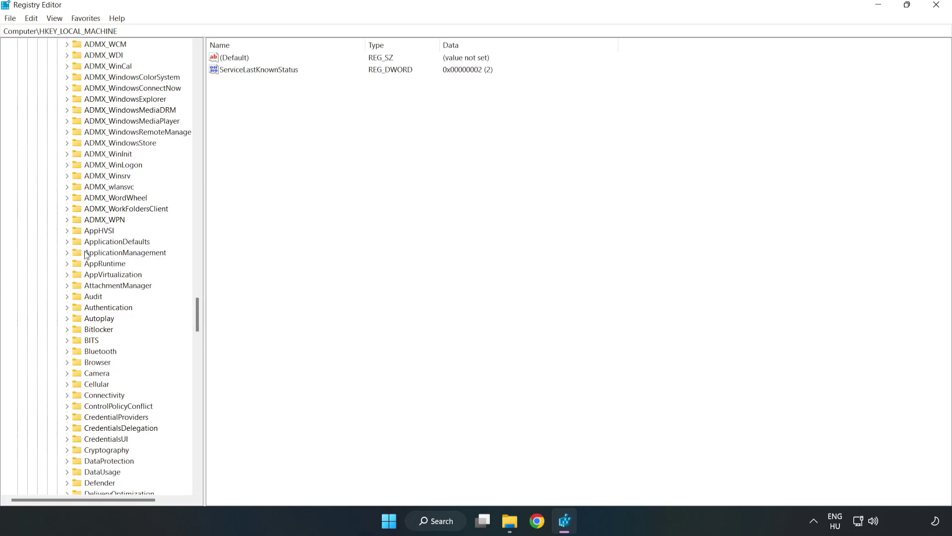
left_click(69, 252)
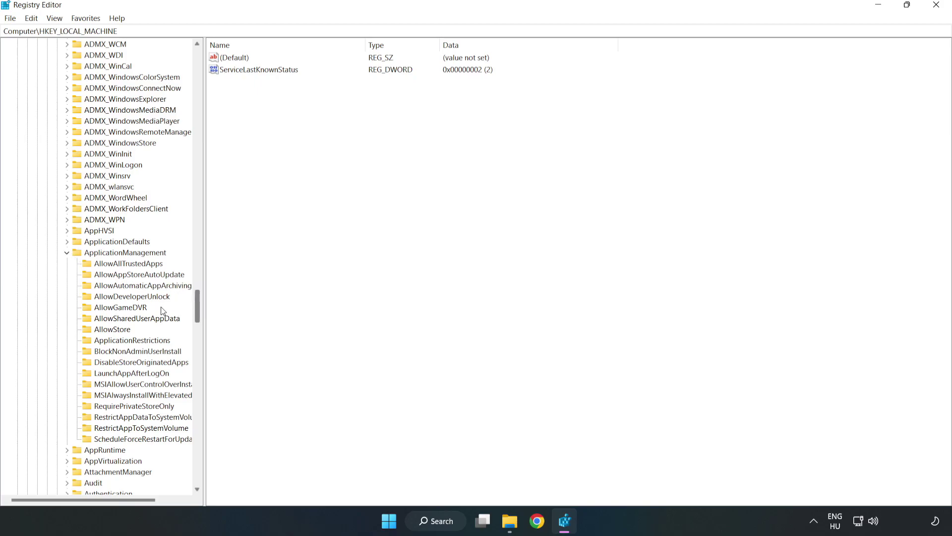
left_click(111, 308)
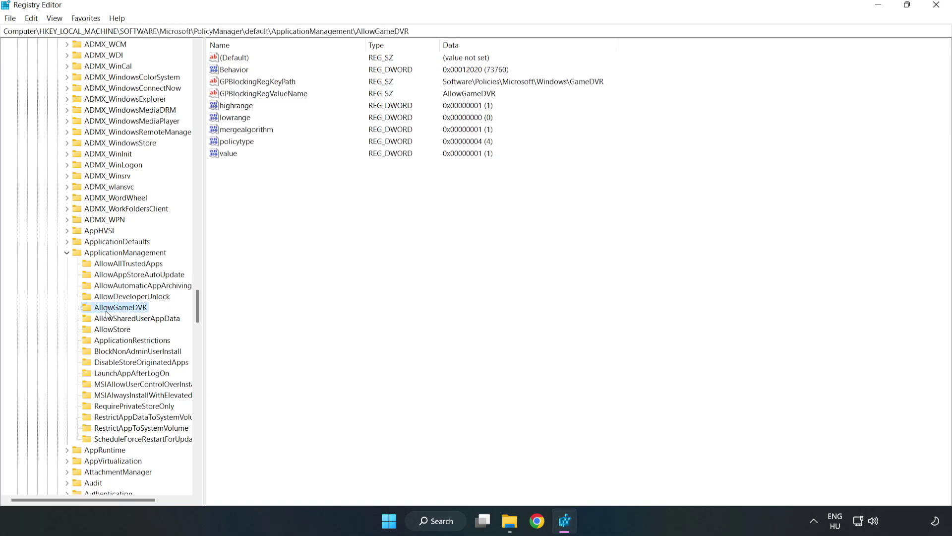
Set the AllowGameDVR value data to 0, then close Registry Editor
left_click(223, 155)
right_click(241, 158)
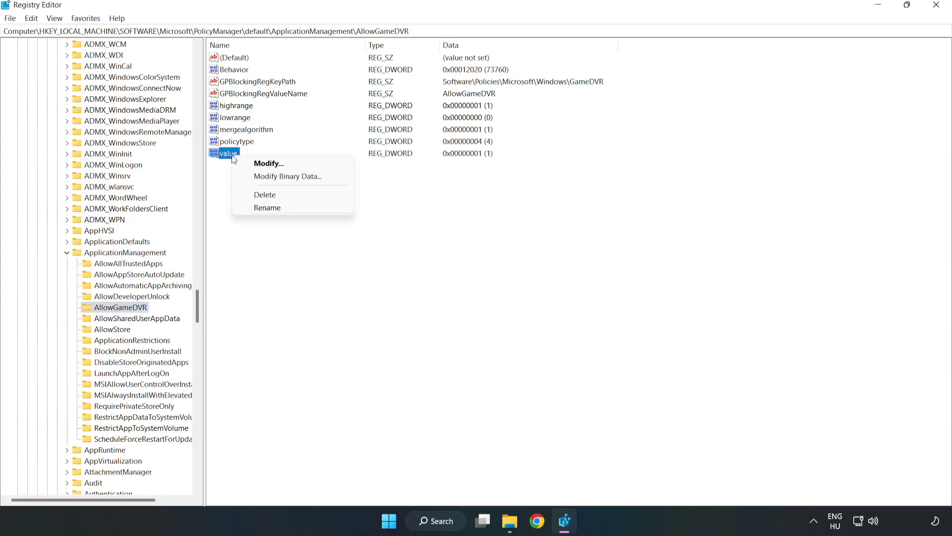
left_click(273, 167)
left_click_drag(176, 61, 485, 197)
left_click(381, 254)
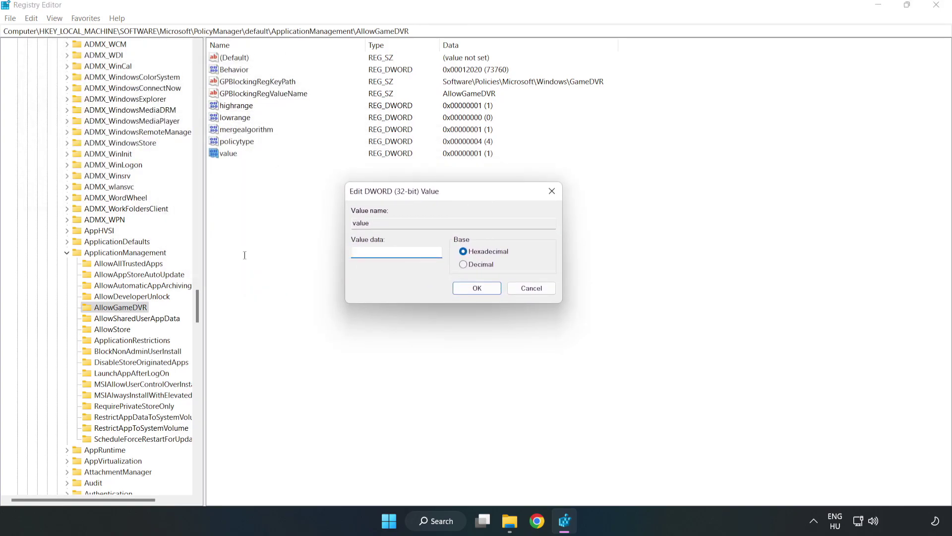
type("0")
left_click(479, 289)
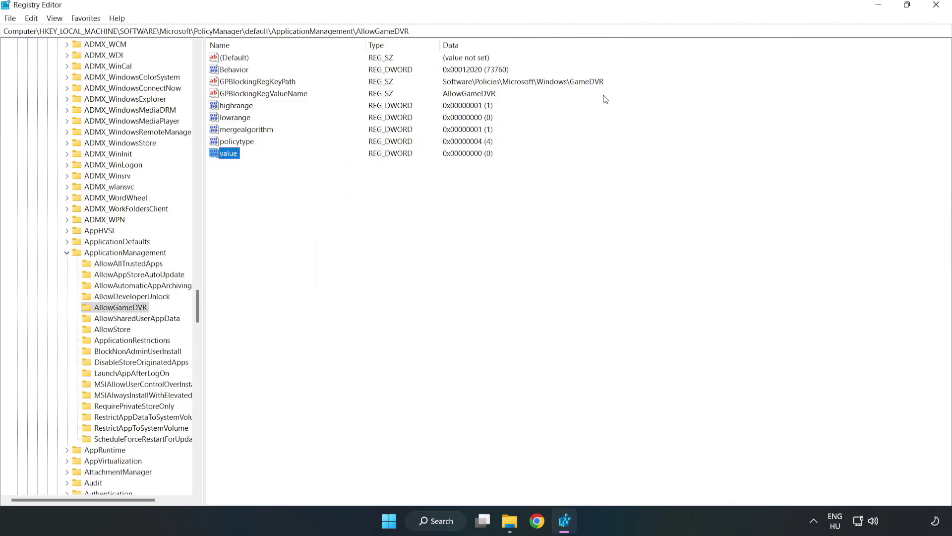
left_click(936, 9)
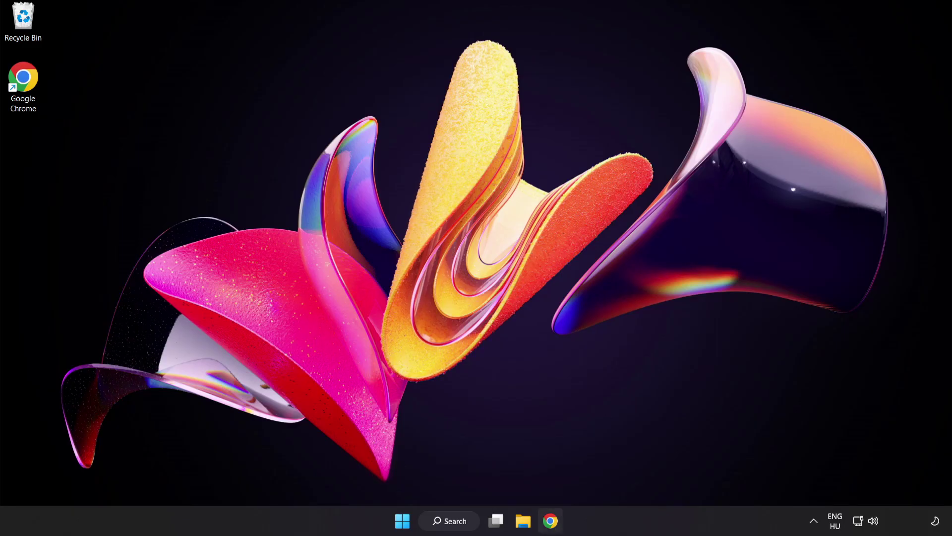
Return to Chrome's DirectX End-User Runtime page and download dxwebsetup.exe
left_click(549, 527)
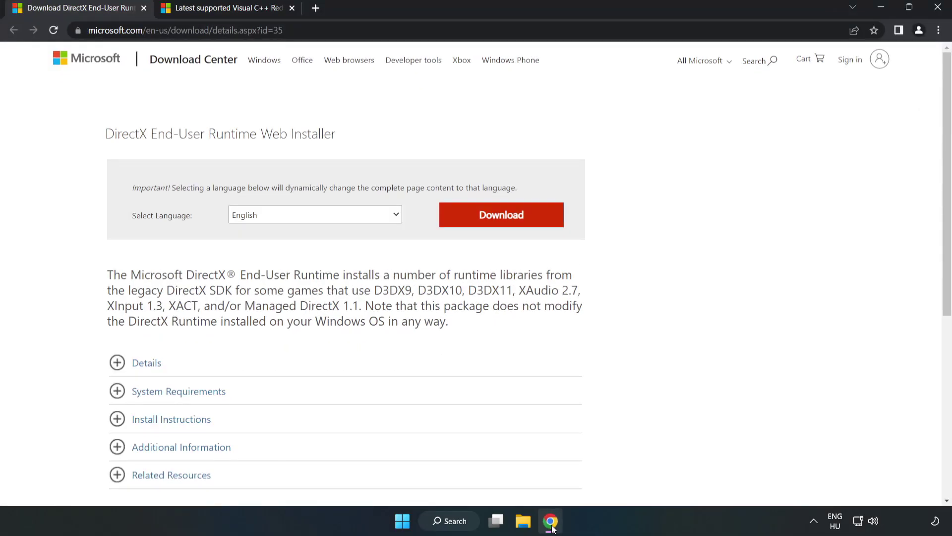
left_click(273, 30)
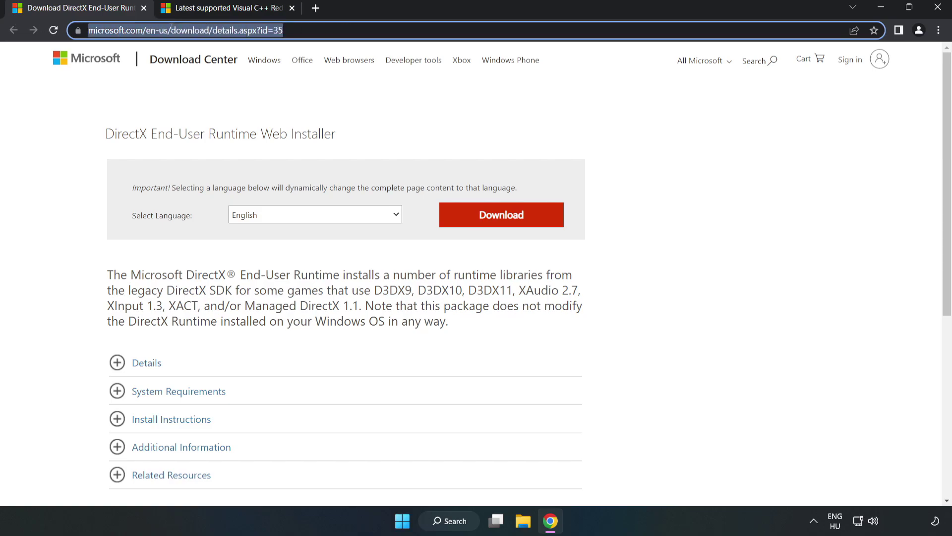
left_click(387, 117)
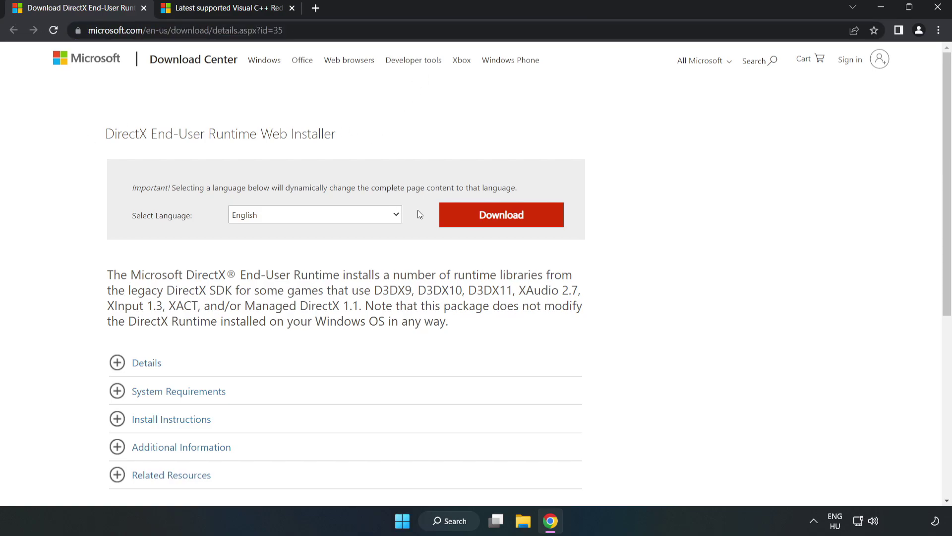
left_click(508, 227)
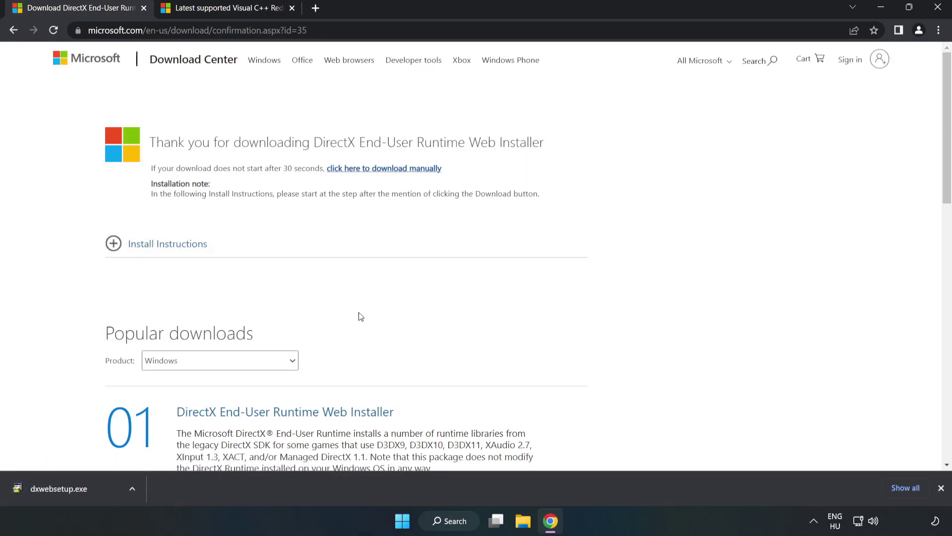
Run dxwebsetup.exe, accept the license, leave Bing Bar unchecked and finish DirectX Setup
left_click(96, 491)
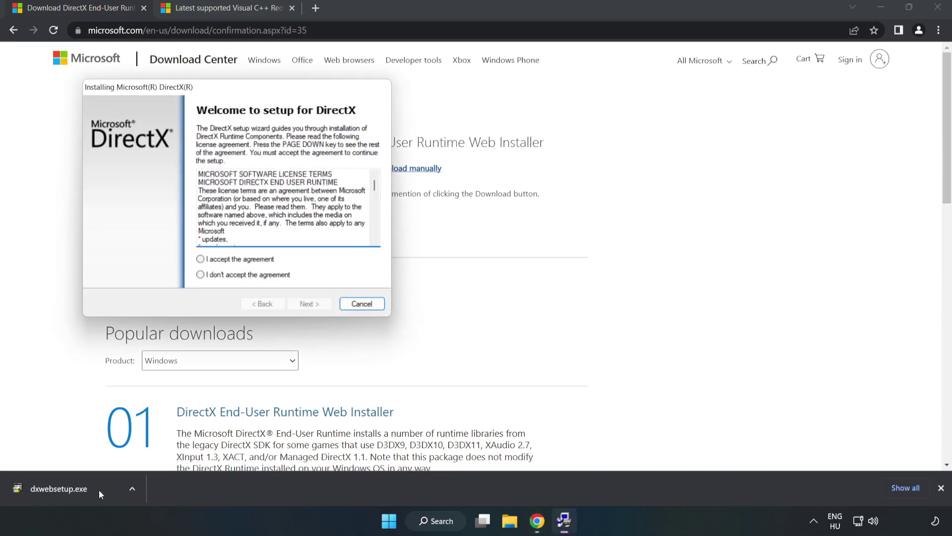
left_click_drag(218, 89, 457, 134)
left_click_drag(613, 231, 613, 281)
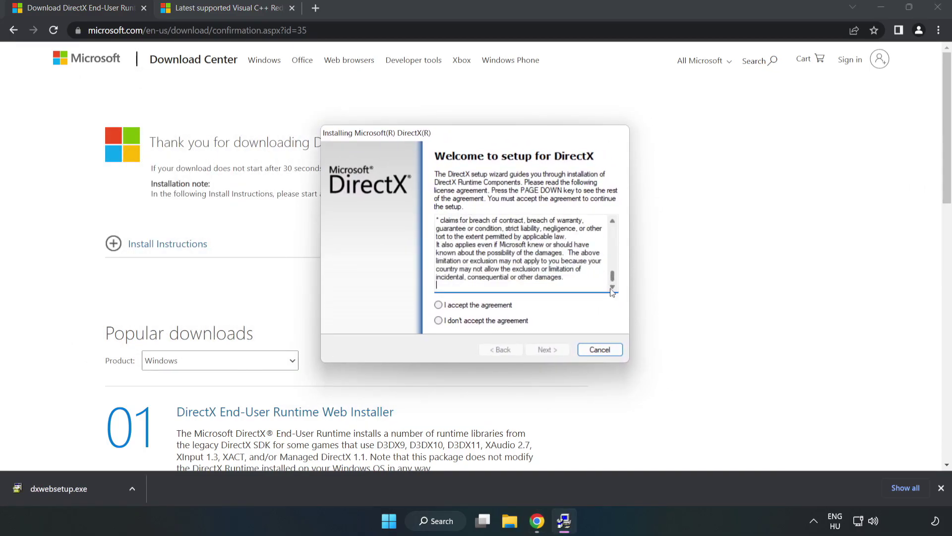
left_click(439, 306)
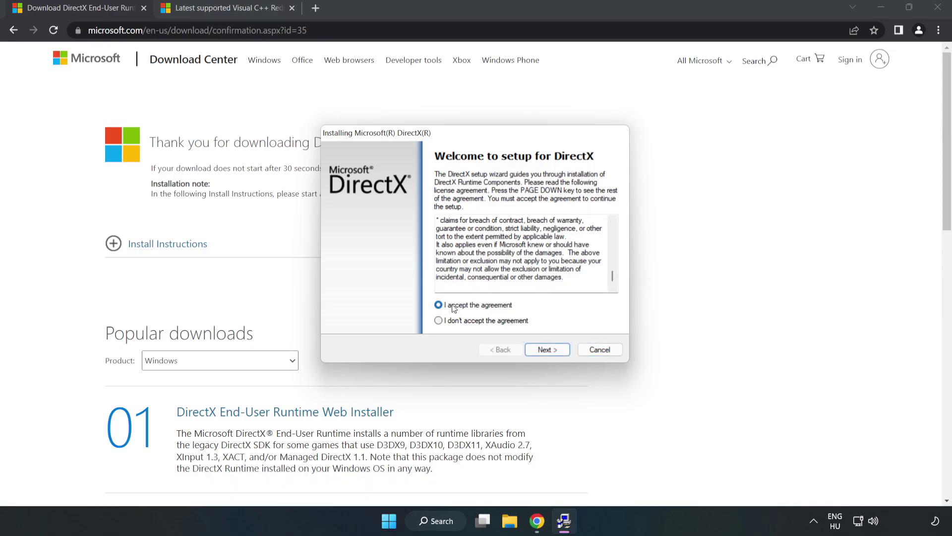
left_click(548, 349)
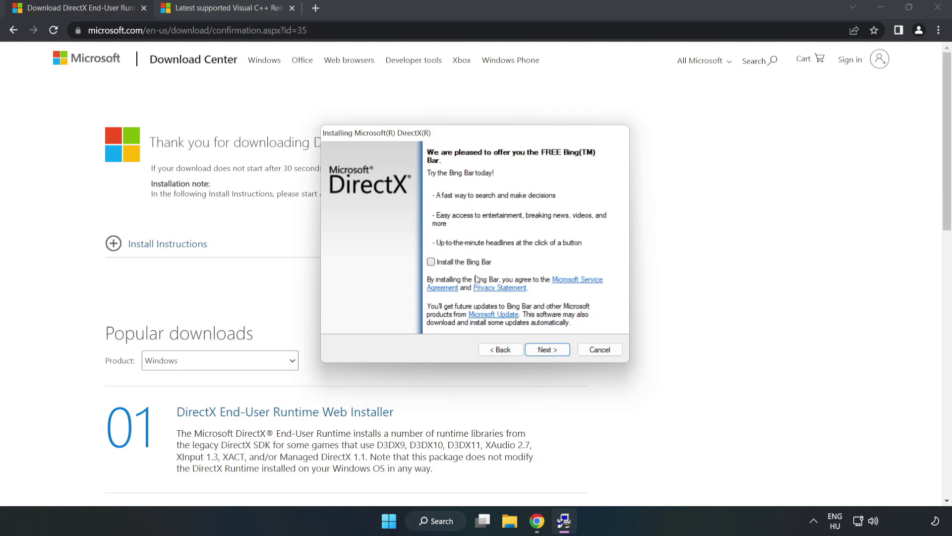
left_click(548, 349)
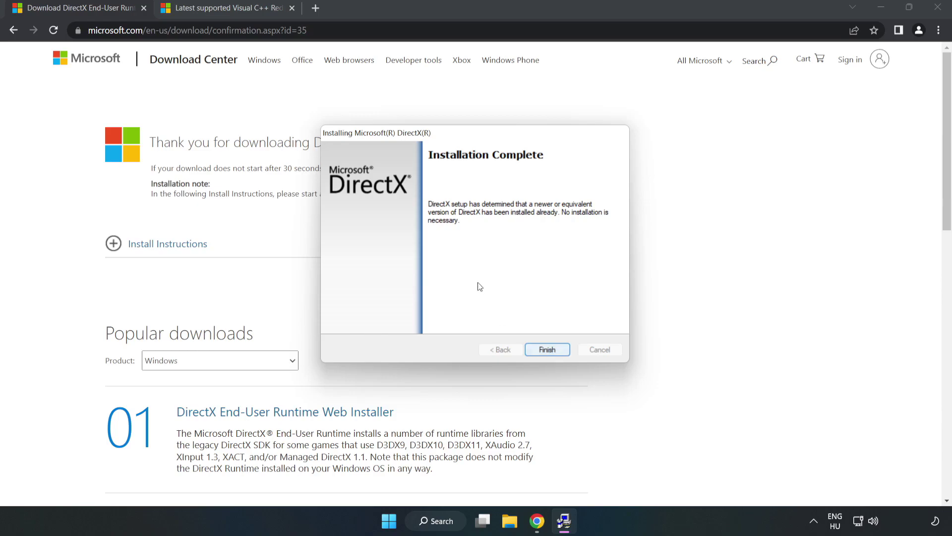
left_click(547, 349)
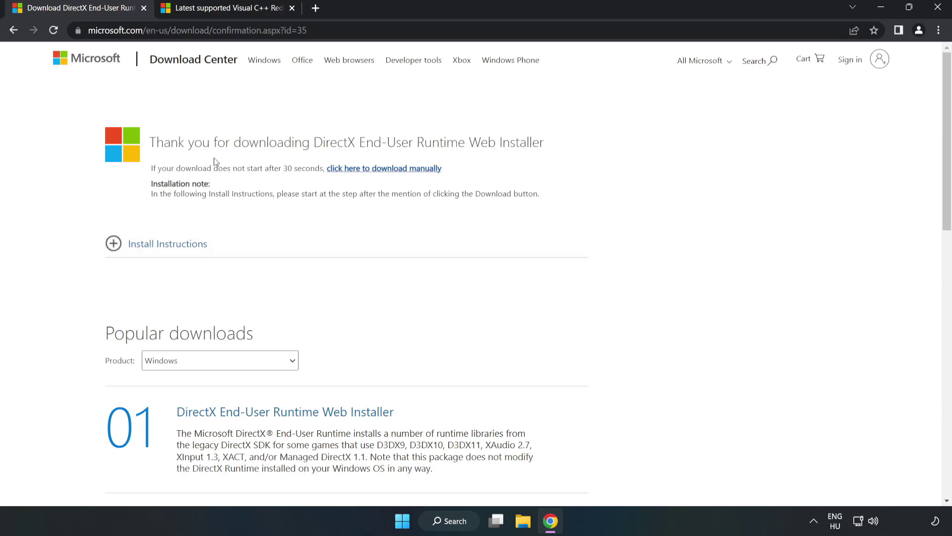
Close the DirectX tab, download the ARM64, x86 and x64 VC_redist installers, and run the ARM64 one
left_click(143, 9)
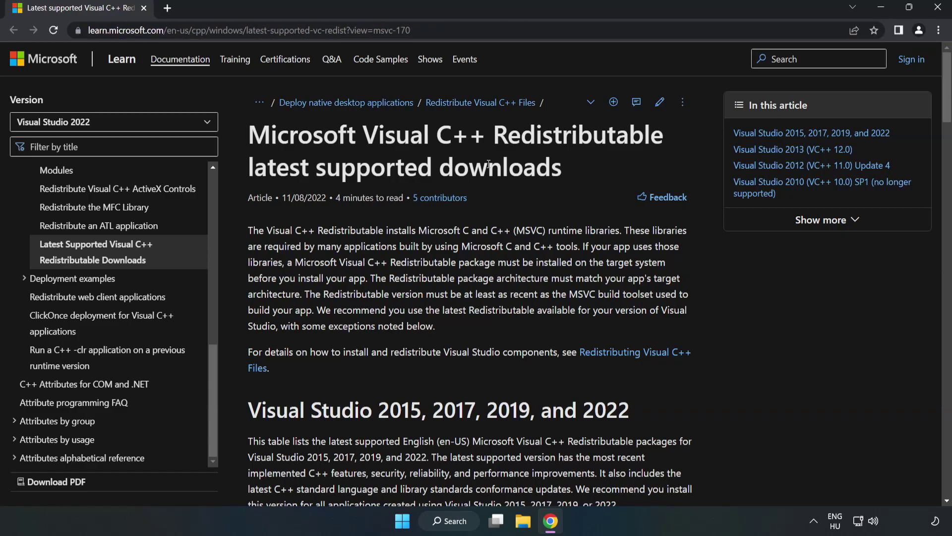
left_click_drag(947, 105, 948, 153)
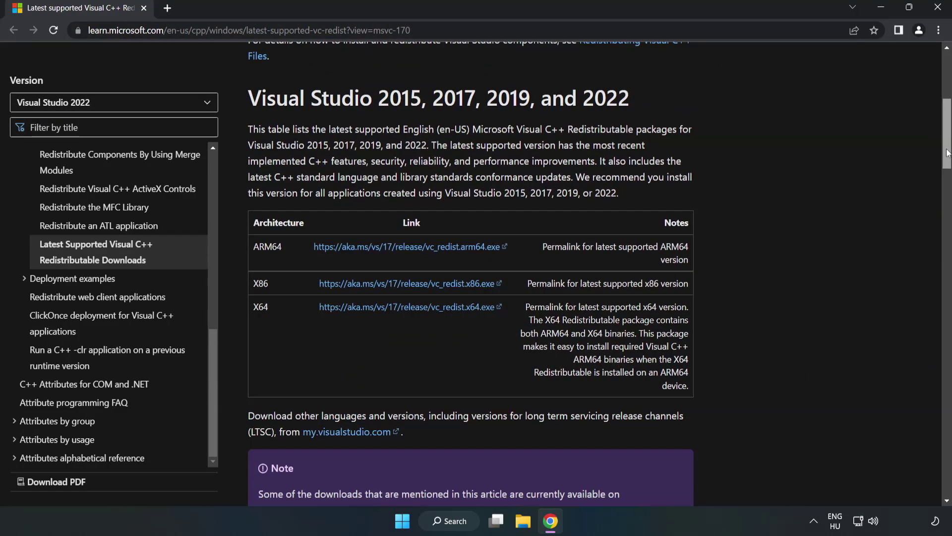
left_click(410, 248)
left_click(419, 308)
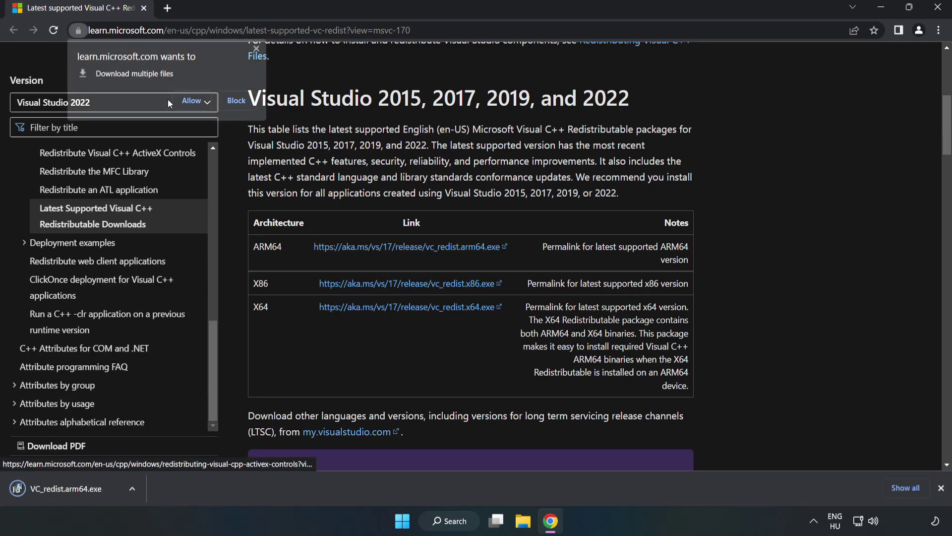
left_click(192, 100)
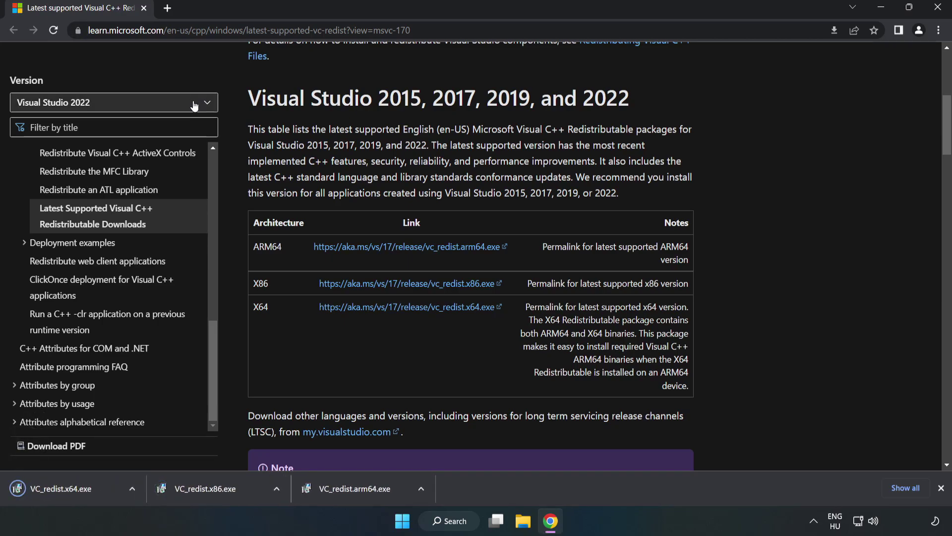
left_click(365, 493)
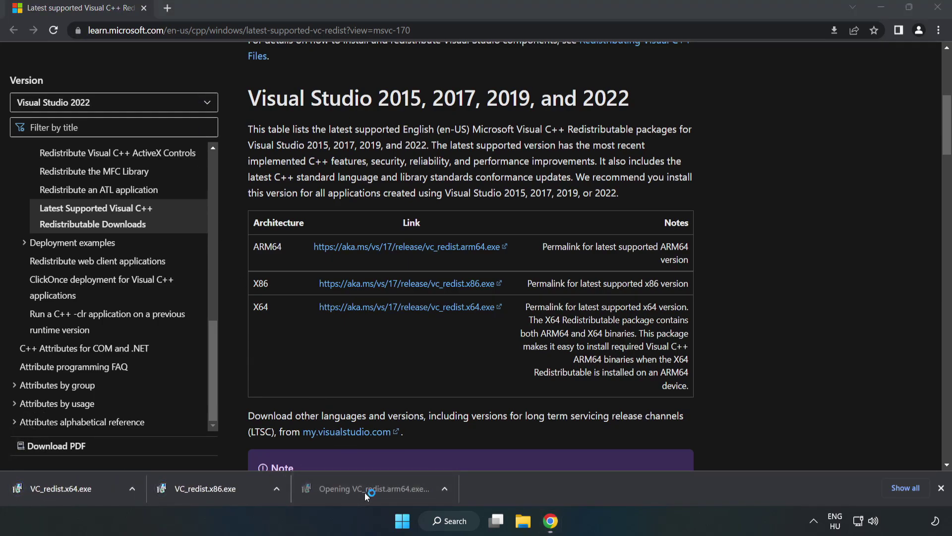
left_click_drag(610, 242, 574, 312)
Agree to the license and attempt the Arm64 install, dismissing its unsupported failure
left_click(346, 310)
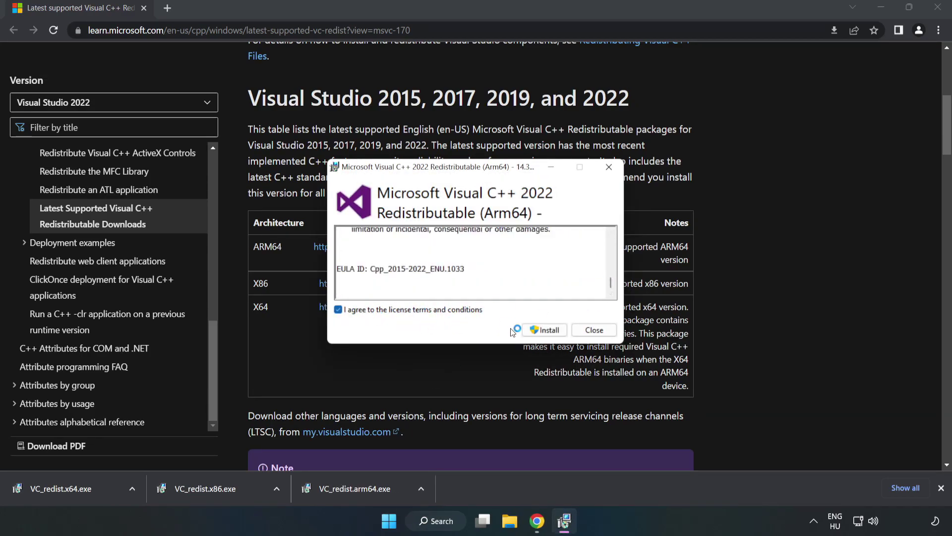
left_click(545, 330)
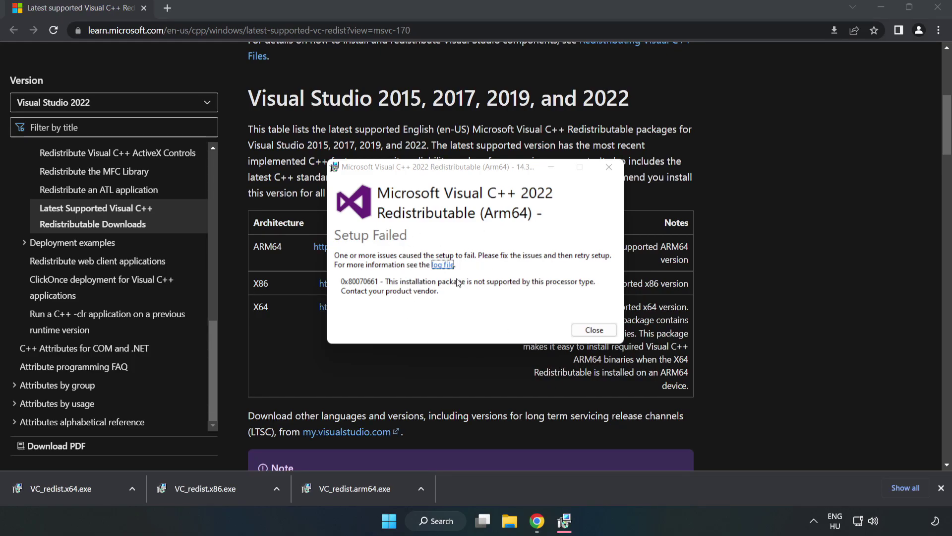
left_click(591, 330)
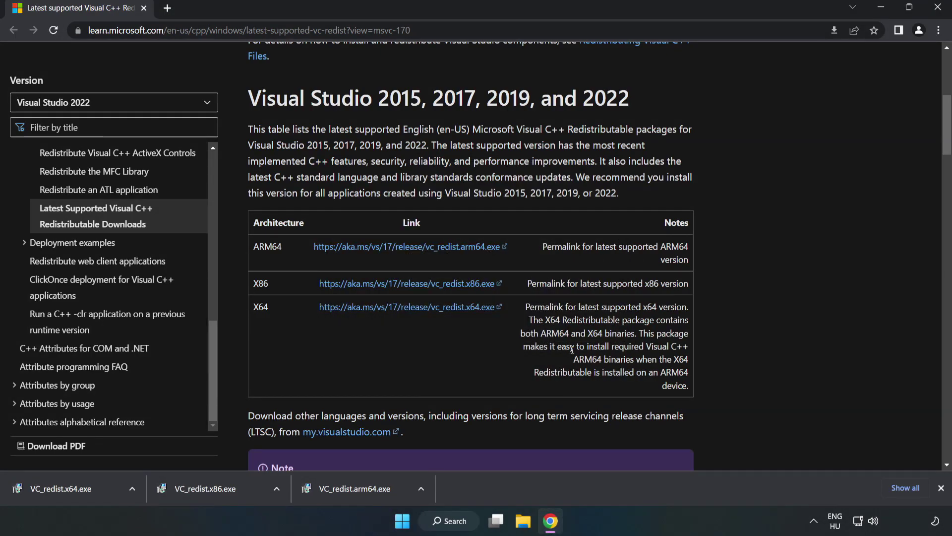
Install the x86 and x64 Visual C++ 2015-2022 Redistributables 14.34.31931 without restarting
left_click(226, 488)
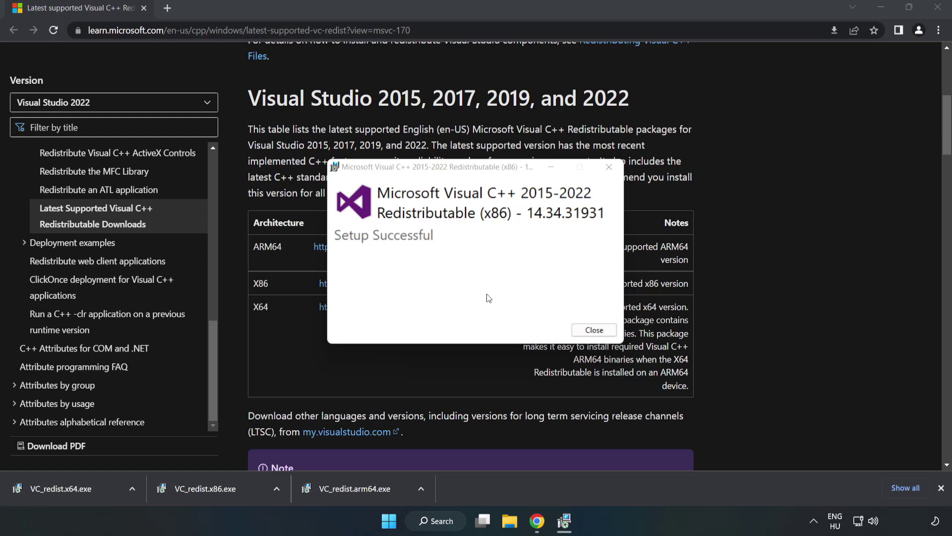
left_click(594, 330)
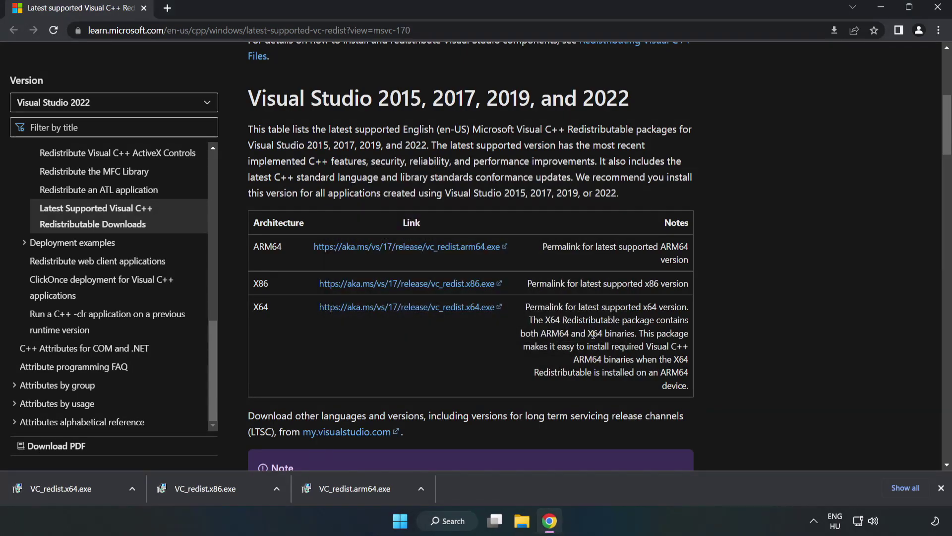
left_click(52, 486)
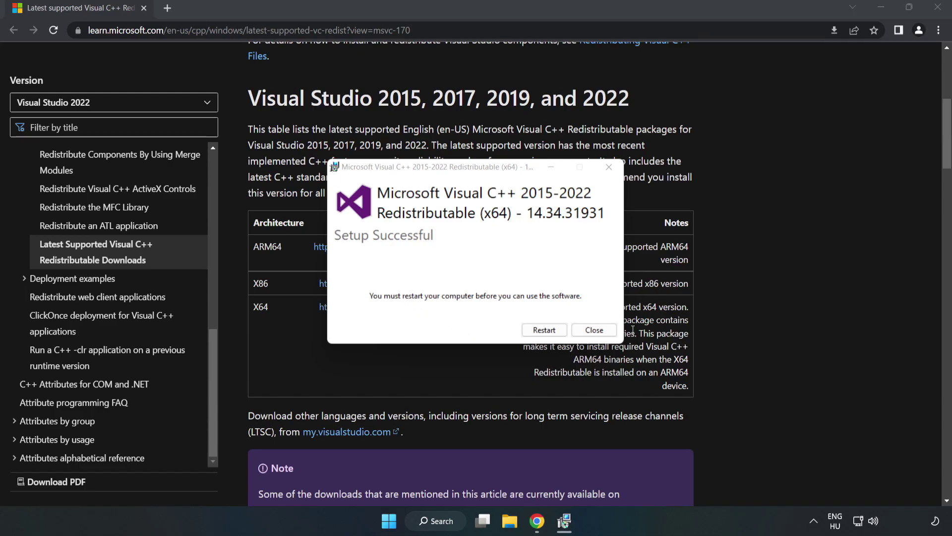
left_click(595, 330)
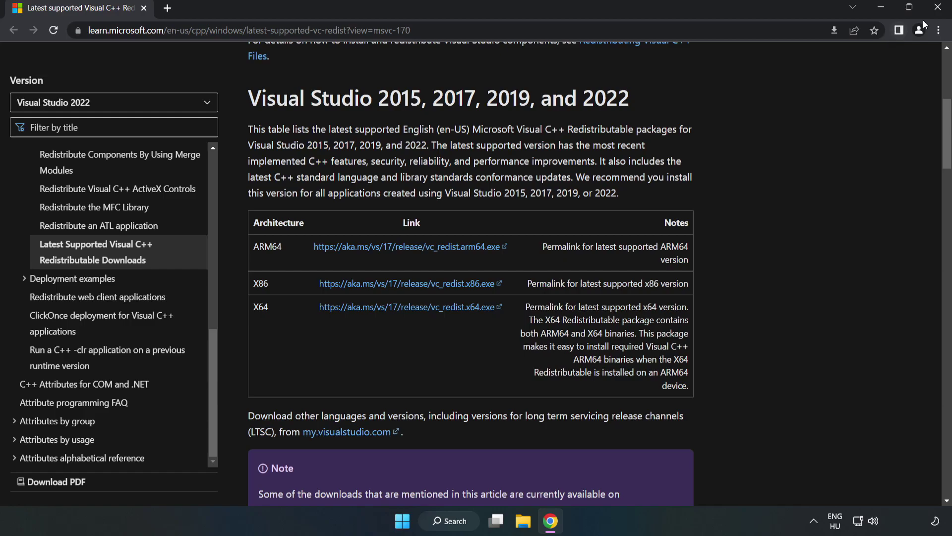
Close Chrome and bring up the Start menu's Sleep, Shut down and Restart options
left_click(938, 10)
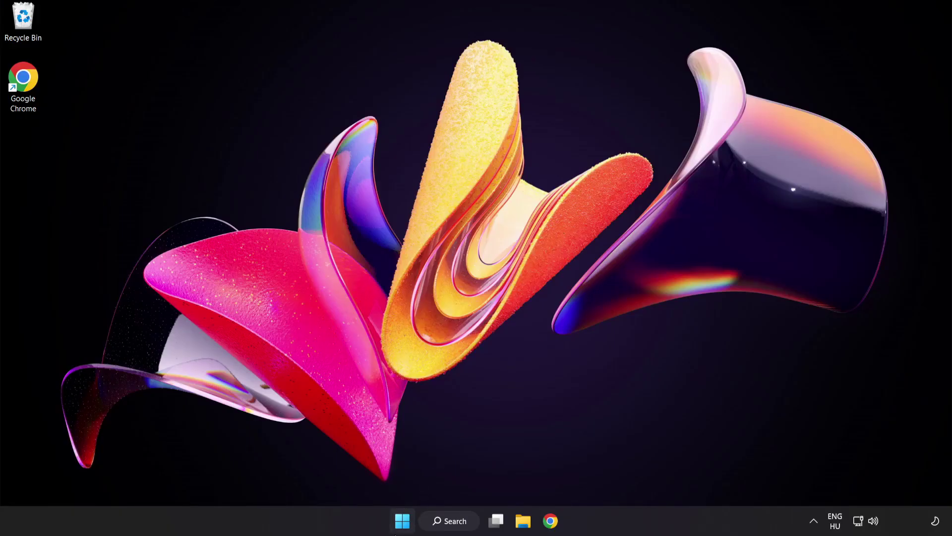
left_click(402, 521)
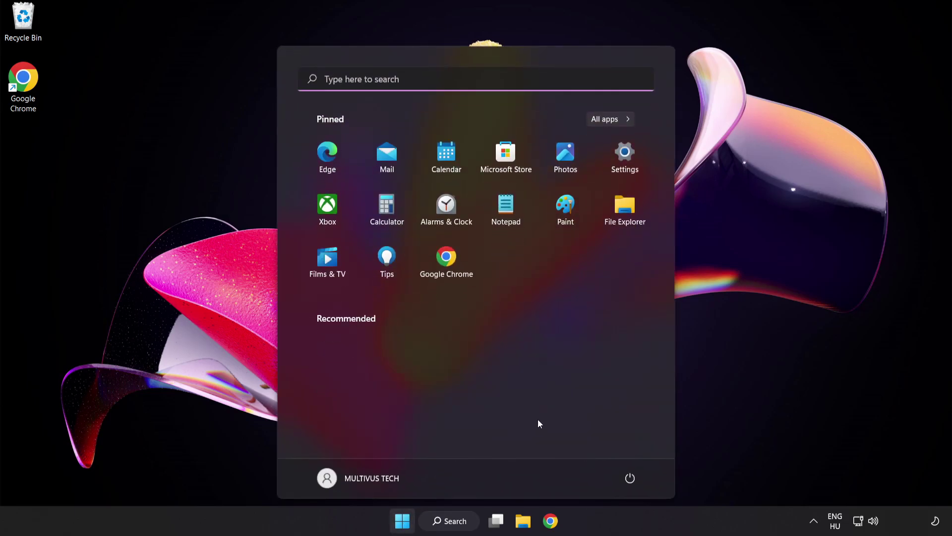
left_click(630, 477)
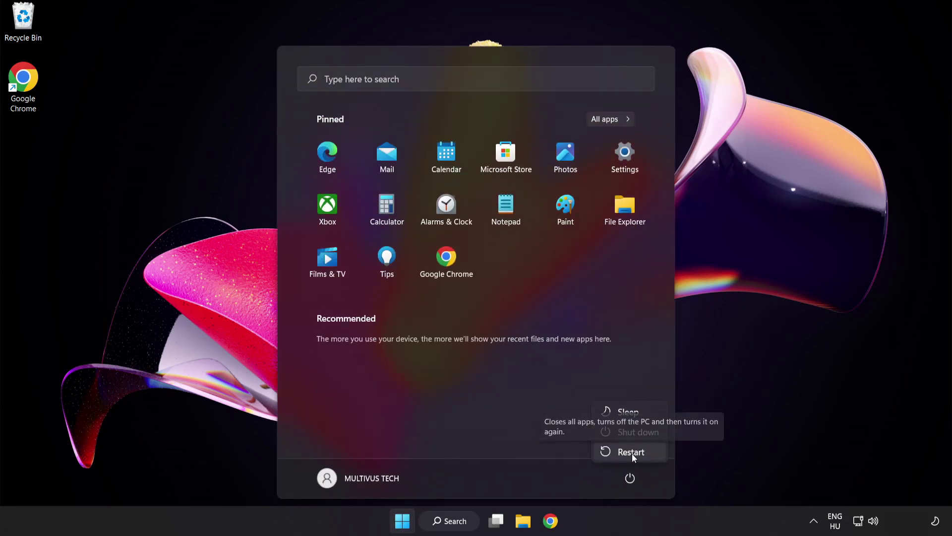